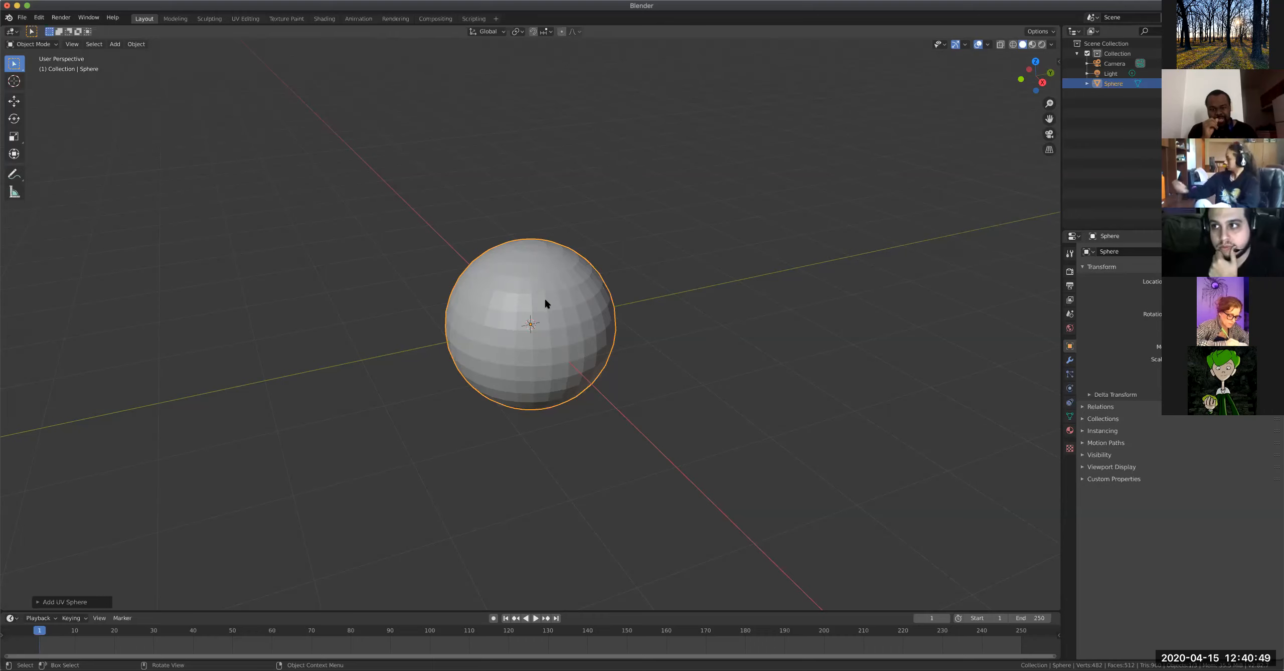
Rotate the UV sphere 90° about the X axis.
{"action": "key", "text": "r"}
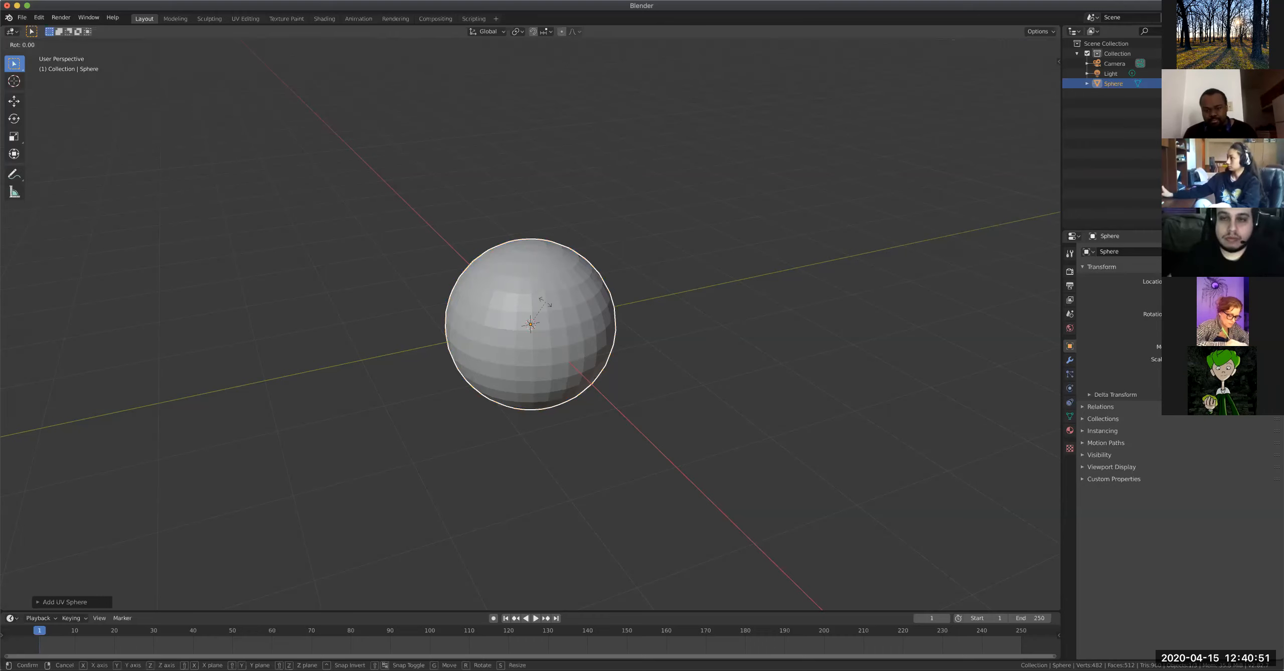
{"action": "left_click", "coordinate": [547, 303]}
Turn on the Screencast Keys display in the 3D viewport, leaving the sidebar hidden.
{"action": "key", "text": "n"}
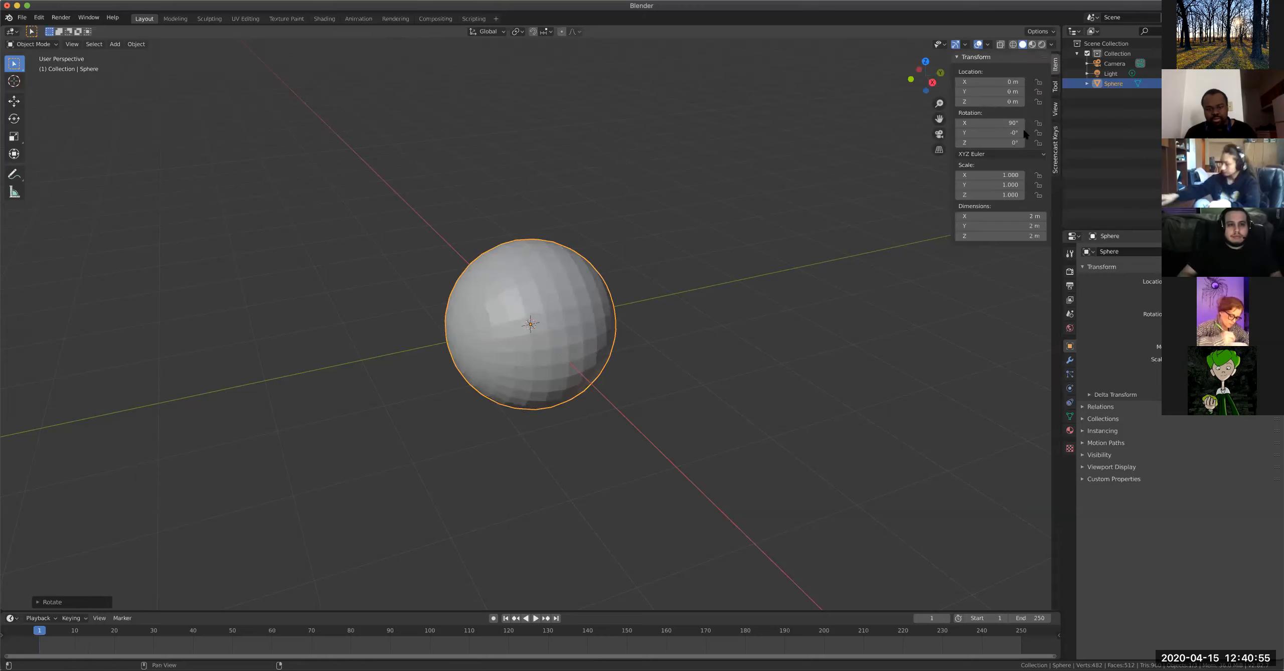
{"action": "left_click", "coordinate": [1056, 150]}
{"action": "left_click", "coordinate": [966, 57]}
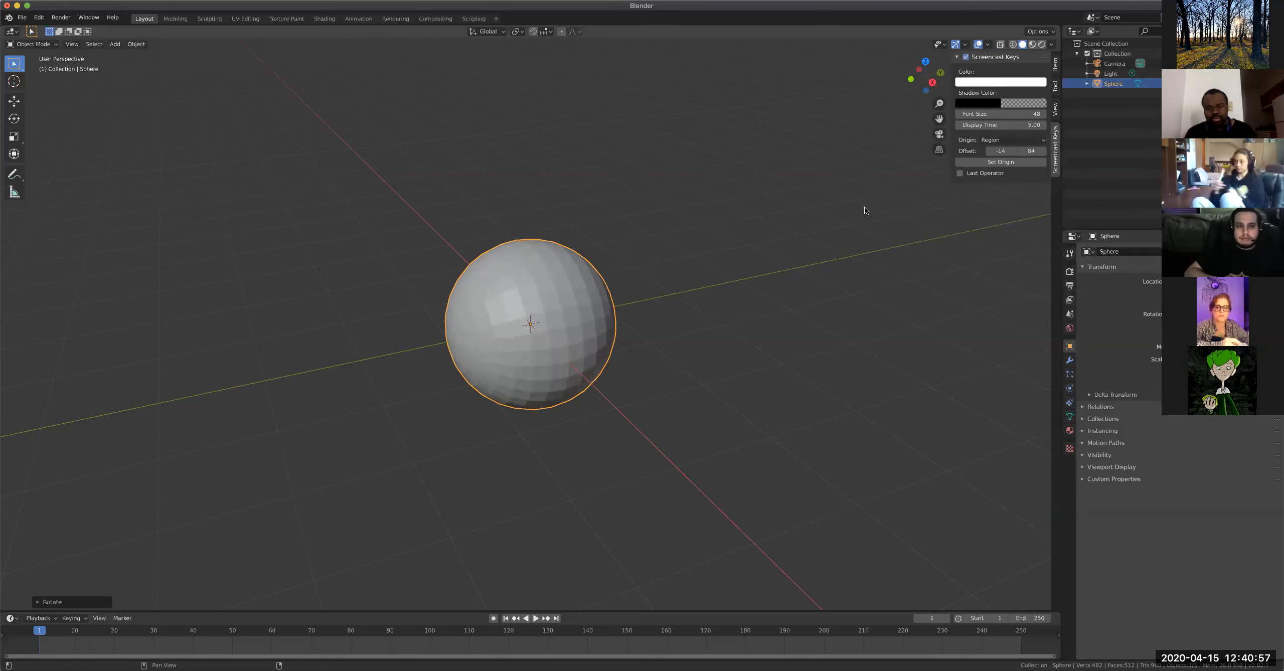
{"action": "key", "text": "n"}
Enter Edit Mode on the sphere and select the single pole vertex at its front.
{"action": "scroll", "coordinate": [447, 343], "scroll_direction": "up", "scroll_amount": 3}
{"action": "middle_click_drag", "start_coordinate": [450, 339], "coordinate": [497, 316]}
{"action": "key", "text": "KP_3"}
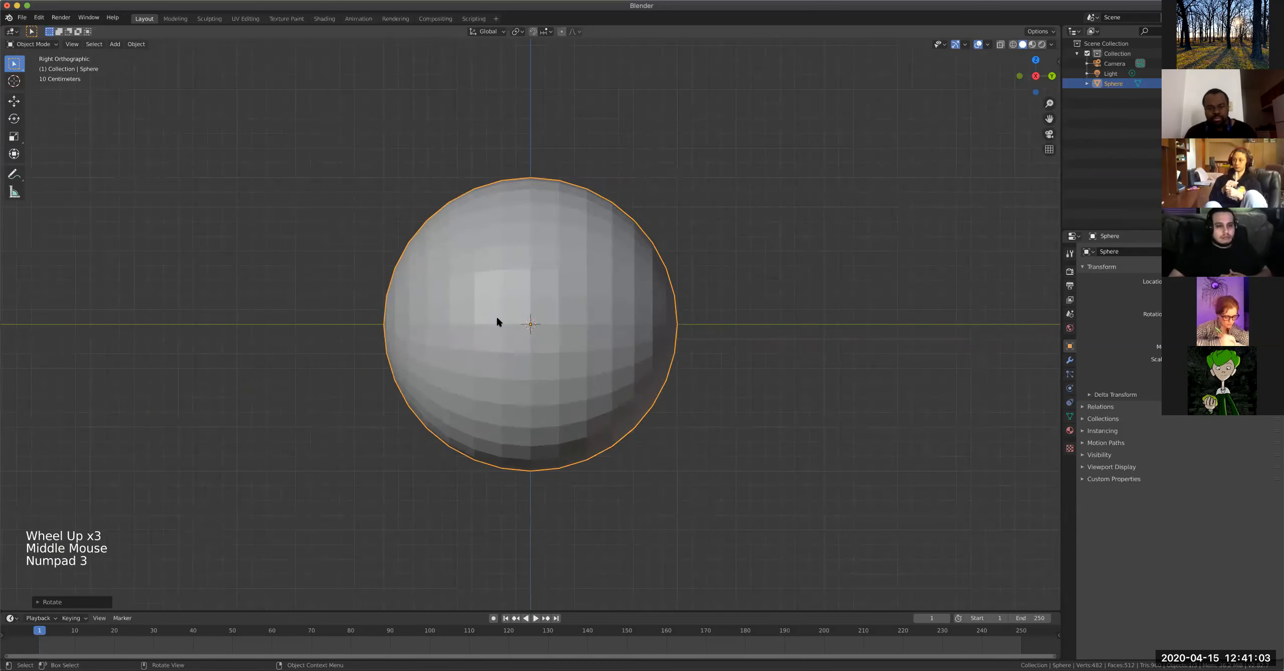
{"action": "key", "text": "Tab"}
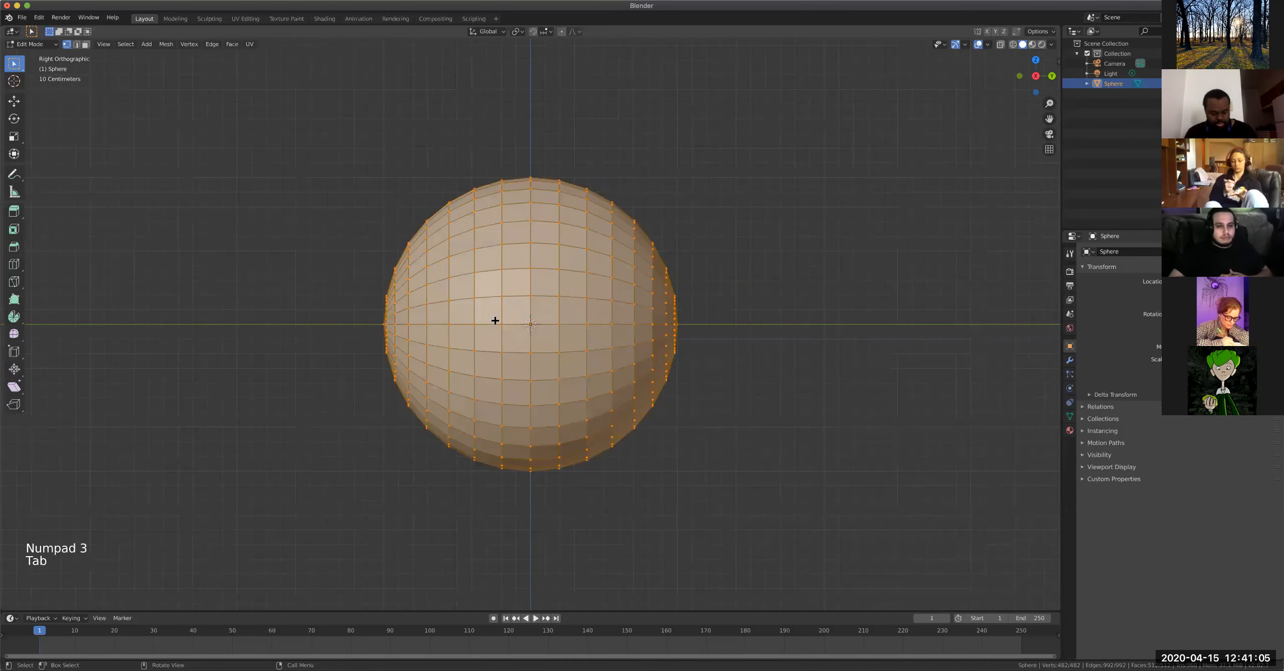
{"action": "middle_click_drag", "start_coordinate": [380, 299], "coordinate": [444, 325]}
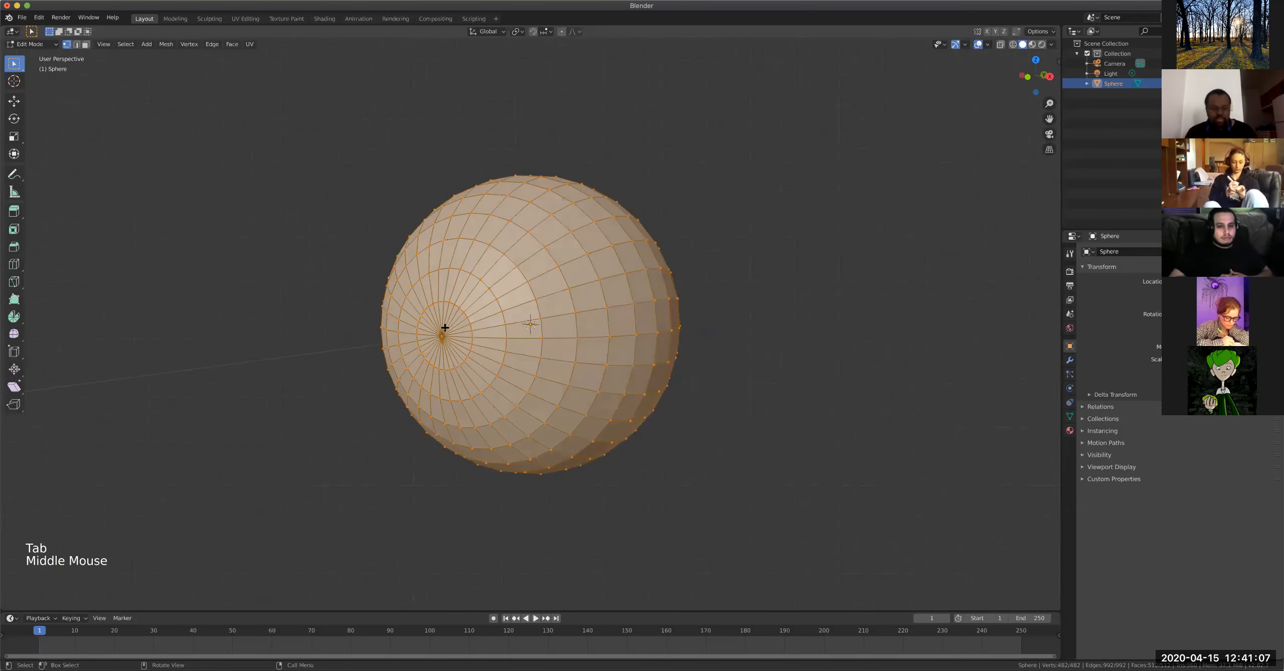
{"action": "left_click", "coordinate": [442, 335]}
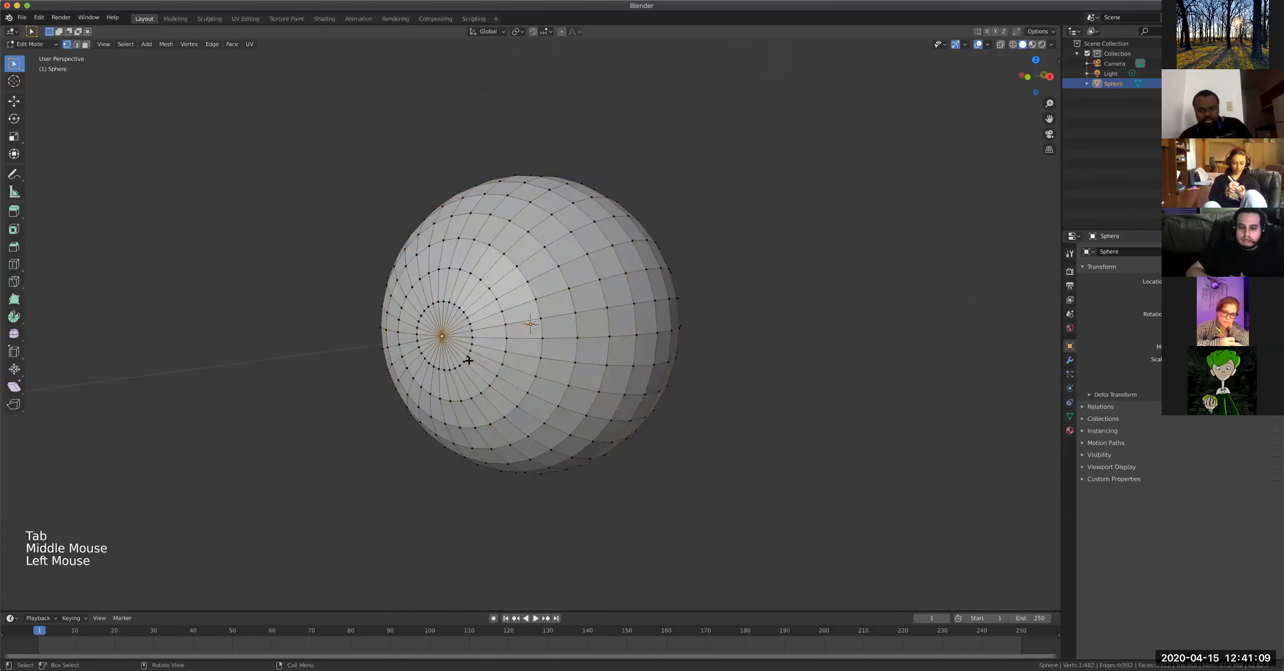
{"action": "scroll", "coordinate": [469, 360], "scroll_direction": "up", "scroll_amount": 4}
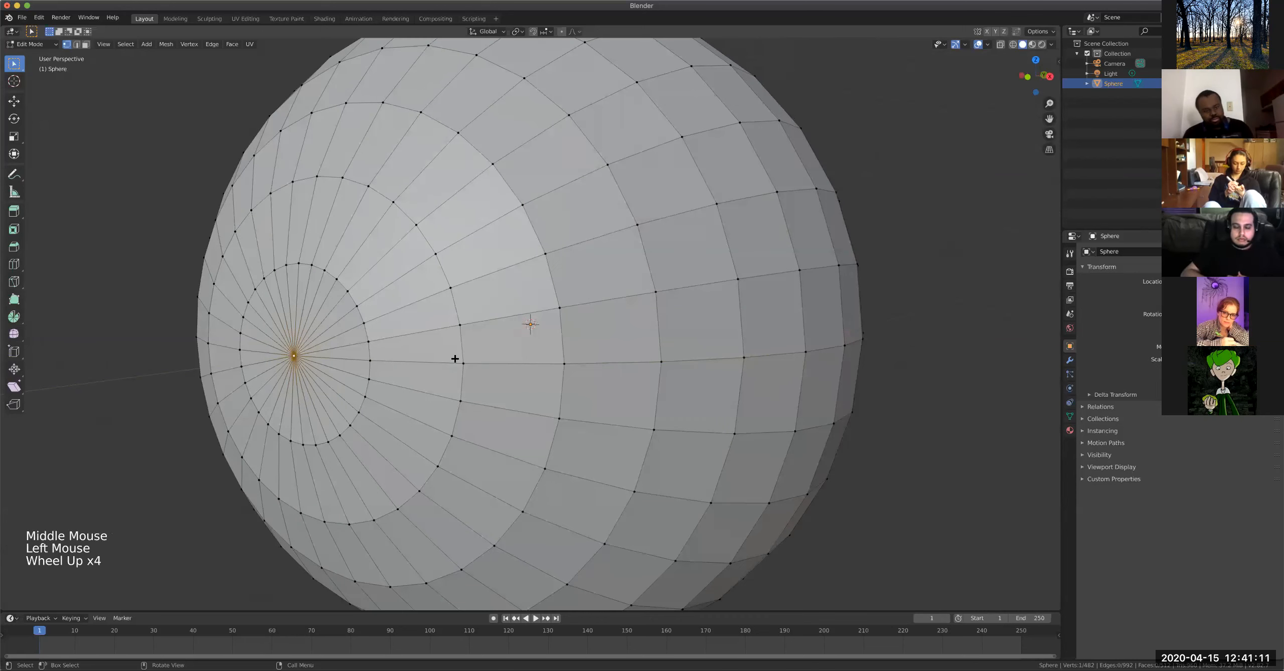
{"action": "scroll", "coordinate": [404, 368], "scroll_direction": "down", "scroll_amount": 2}
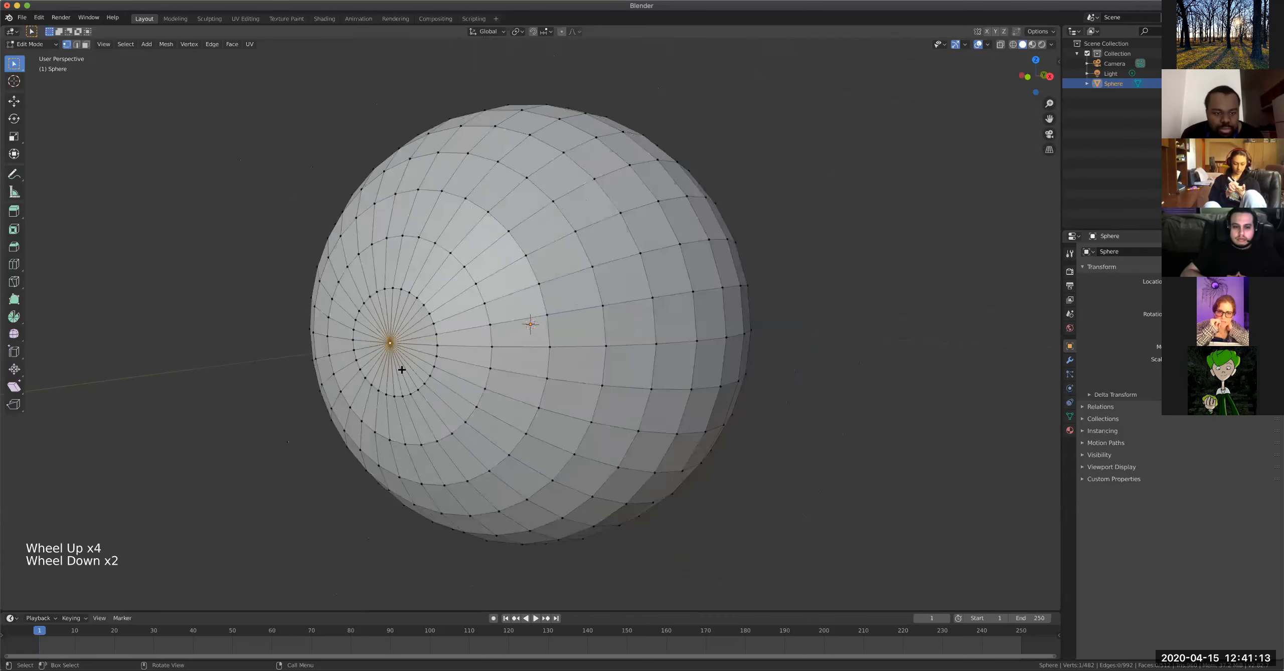
{"action": "middle_click_drag", "start_coordinate": [419, 368], "coordinate": [416, 445]}
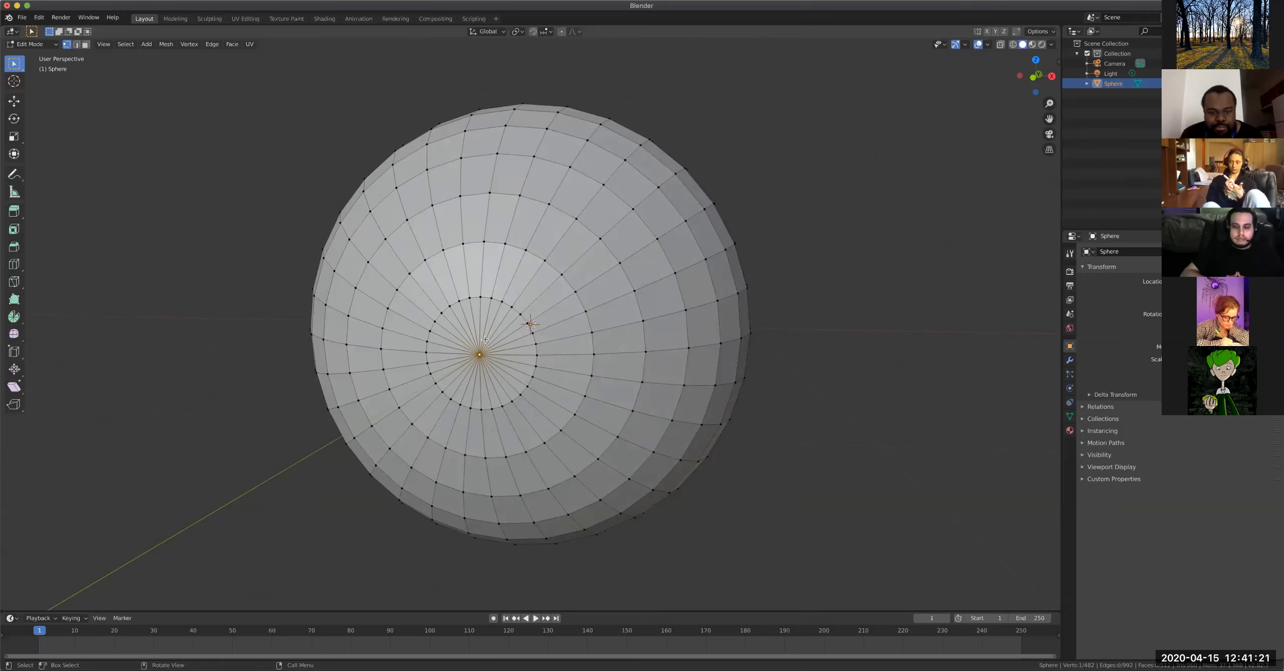
Grow the selection from the front pole vertex outward to the third ring.
{"action": "key", "text": "ctrl"}
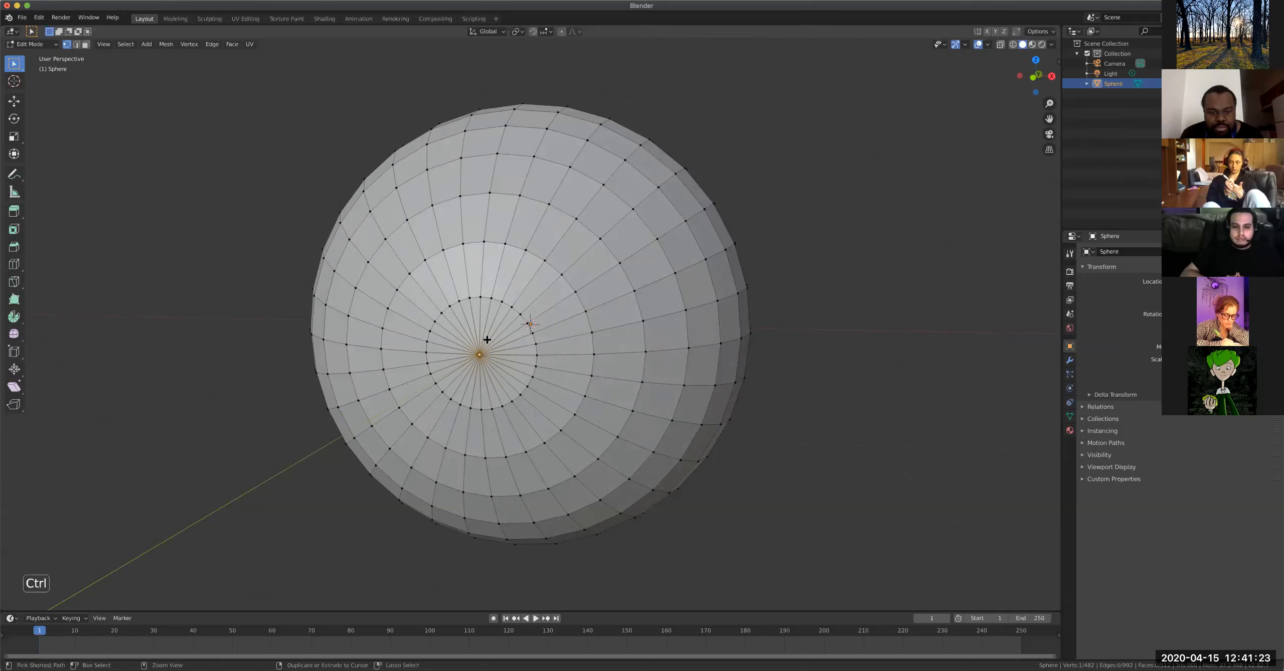
{"action": "key", "text": "ctrl+KP_Add"}
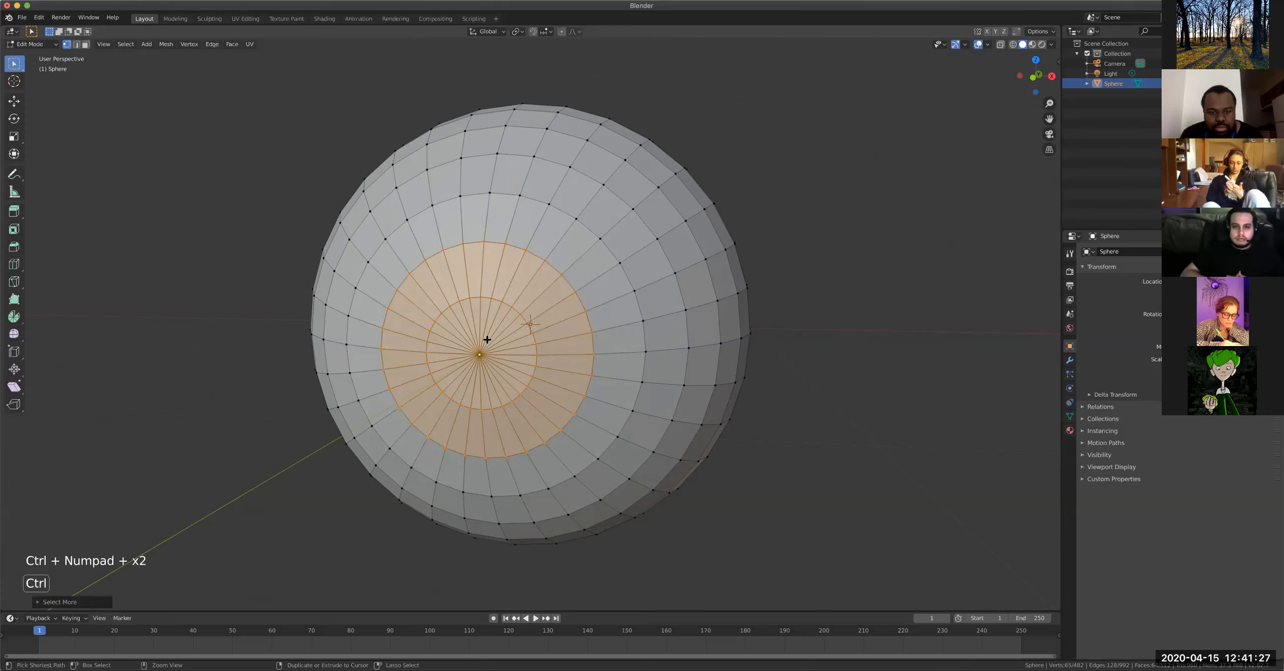
{"action": "key", "text": "KP_1"}
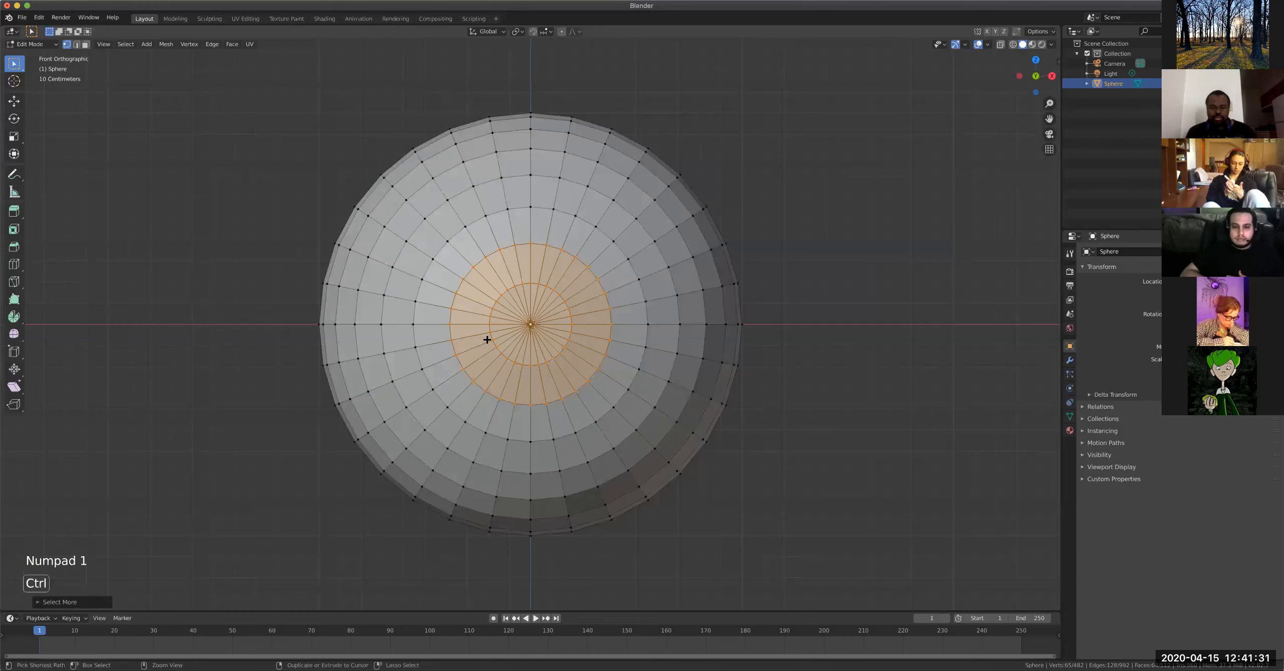
{"action": "key", "text": "ctrl+KP_Add"}
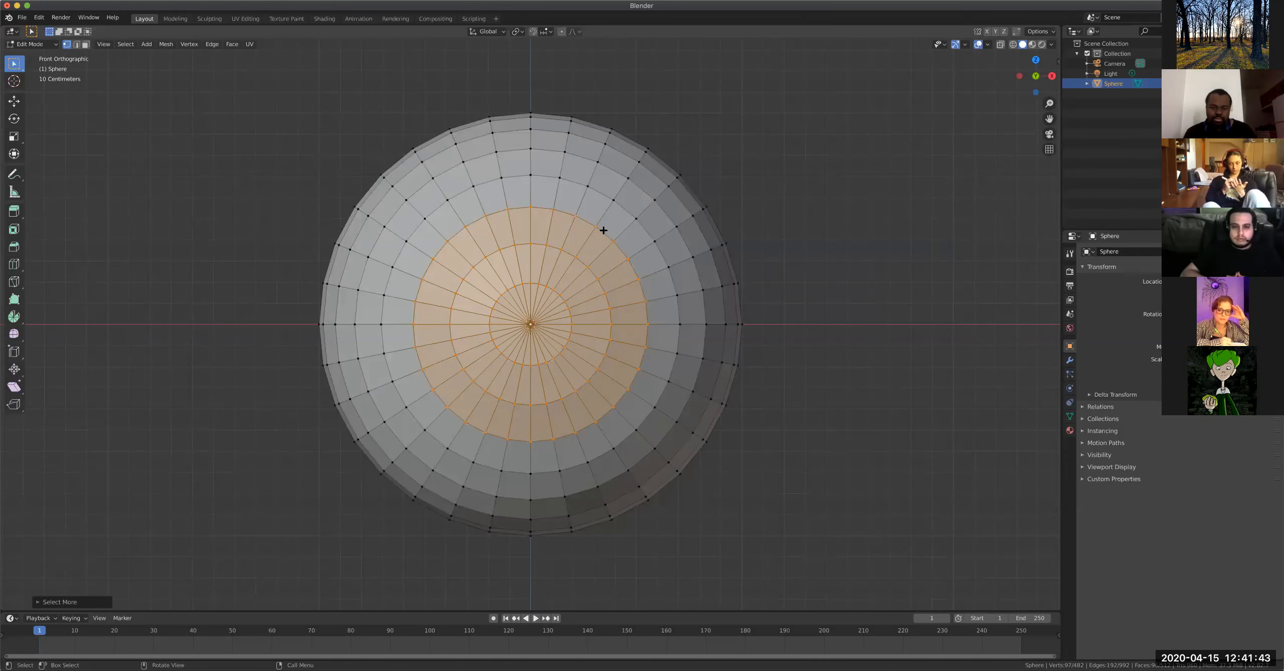
Add a loop cut just outside the third ring around the front pole, slid close against that ring.
{"action": "scroll", "coordinate": [614, 243], "scroll_direction": "up", "scroll_amount": 2}
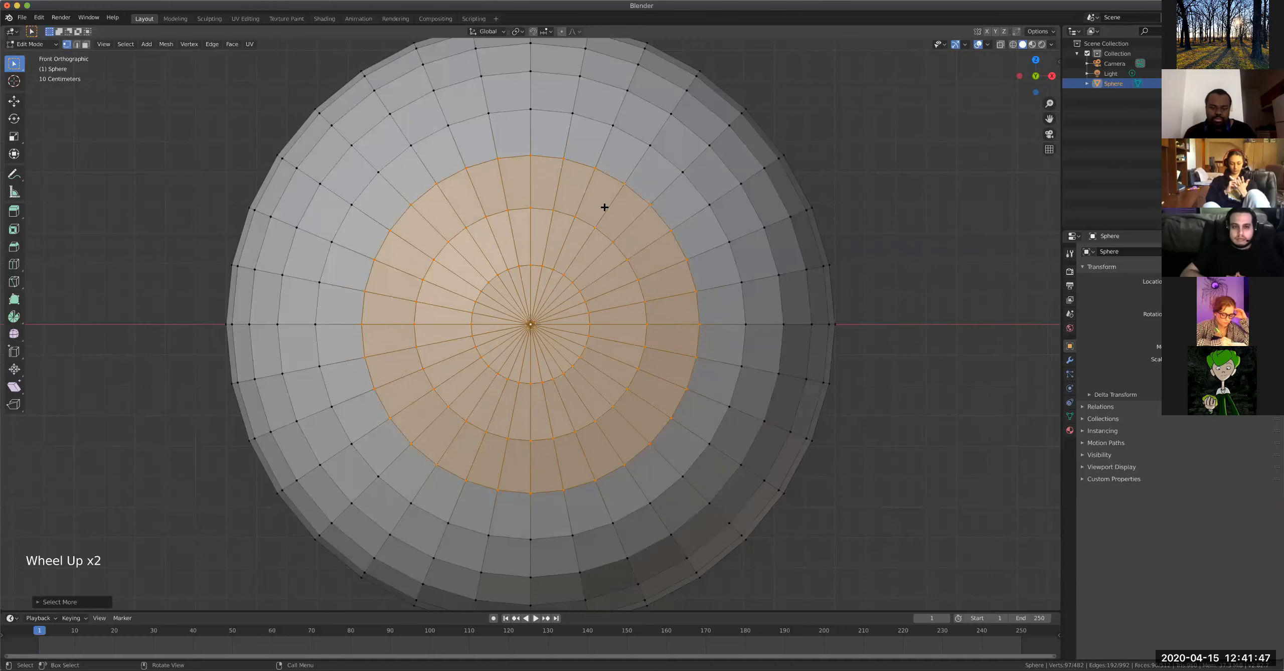
{"action": "key", "text": "ctrl"}
{"action": "key", "text": "ctrl+r"}
{"action": "left_click", "coordinate": [630, 175]}
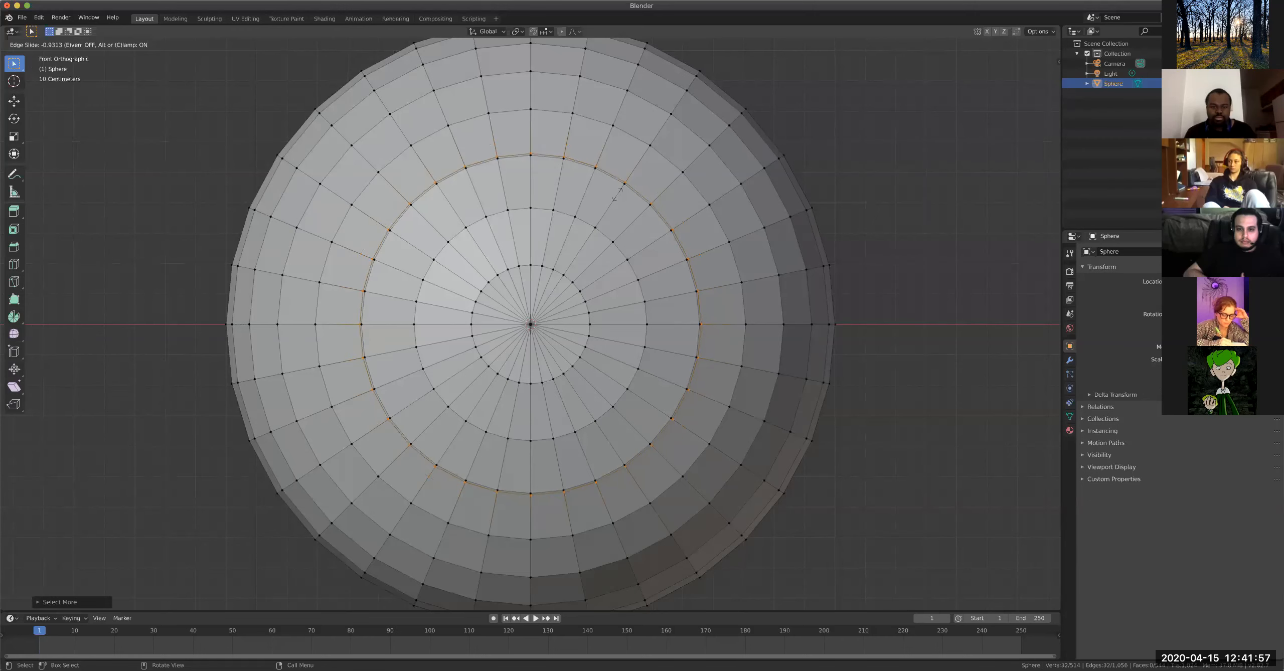
{"action": "left_click", "coordinate": [618, 194]}
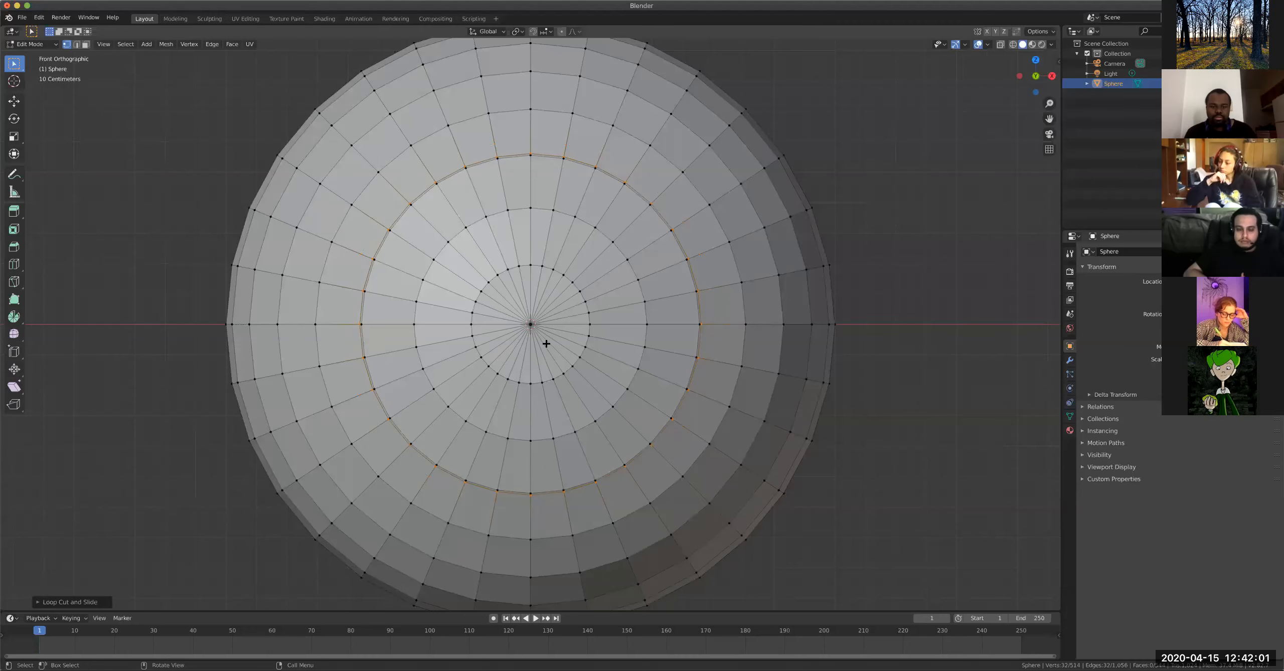
Select the front pole vertex and grow the selection outward by three rings to cover the iris cap.
{"action": "left_click", "coordinate": [530, 325]}
{"action": "mouse_move", "coordinate": [531, 325]}
{"action": "middle_mouse_down"}
{"action": "mouse_move", "coordinate": [562, 318]}
{"action": "mouse_move", "coordinate": [533, 312]}
{"action": "middle_mouse_up"}
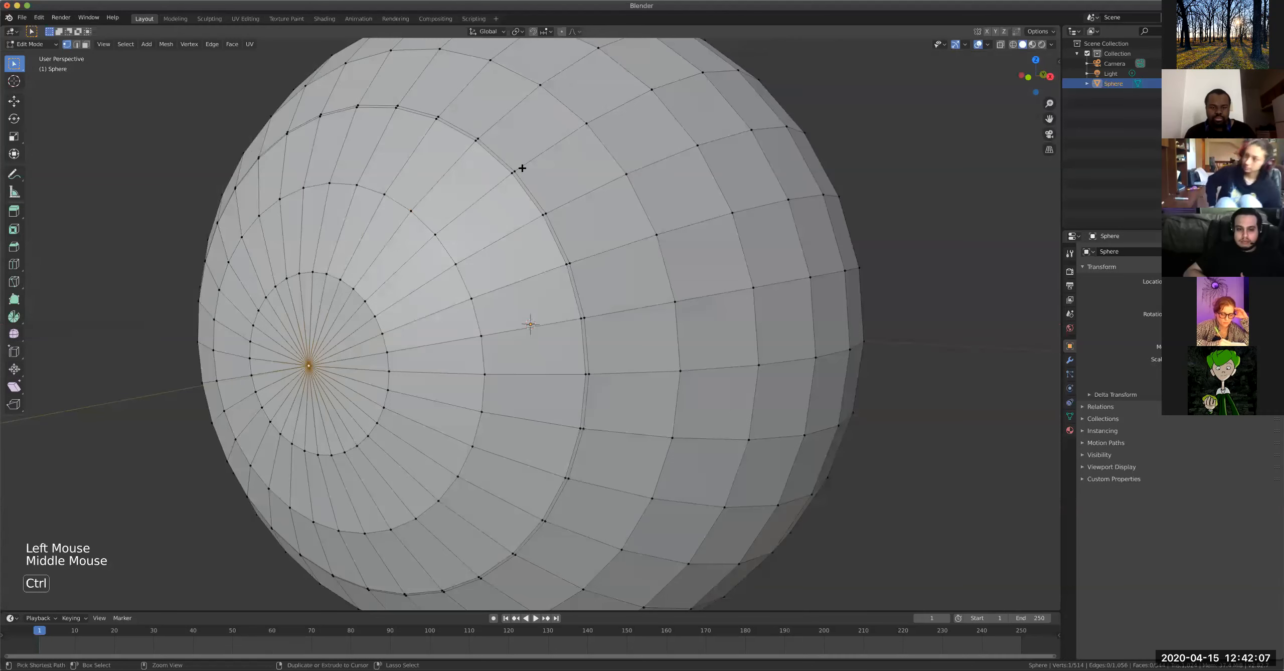
{"action": "key", "text": "ctrl+KP_Add"}
{"action": "key", "text": "ctrl+KP_Add"}
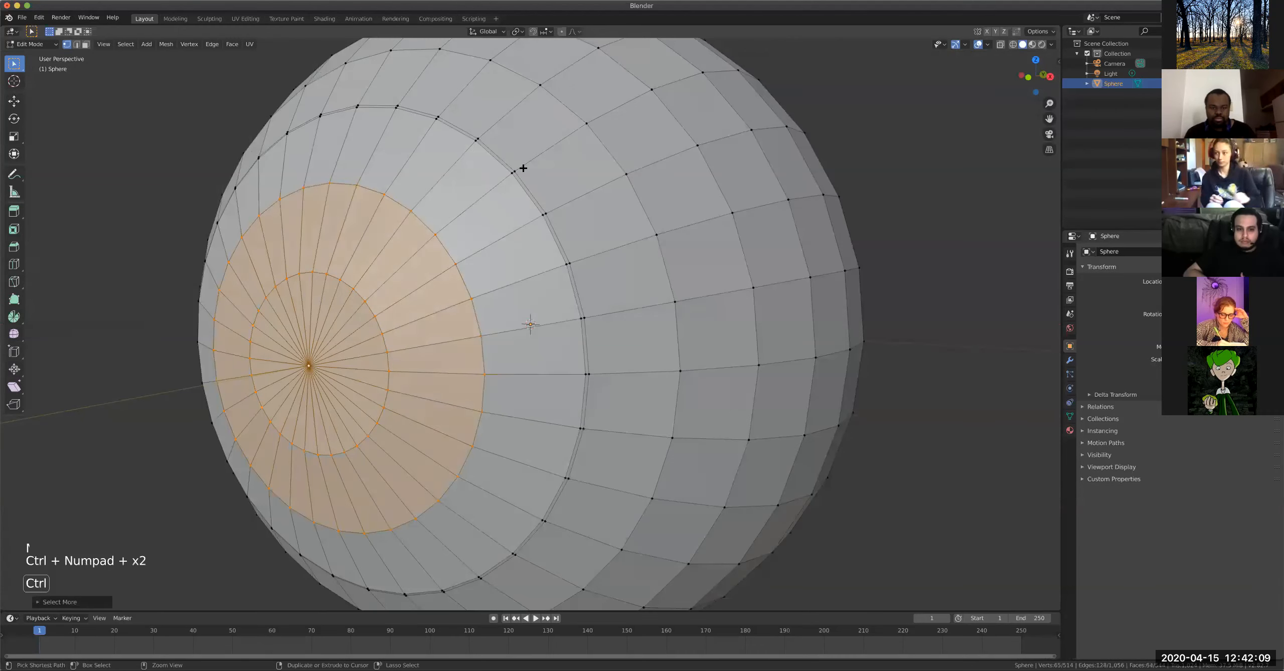
{"action": "key", "text": "ctrl+KP_Add"}
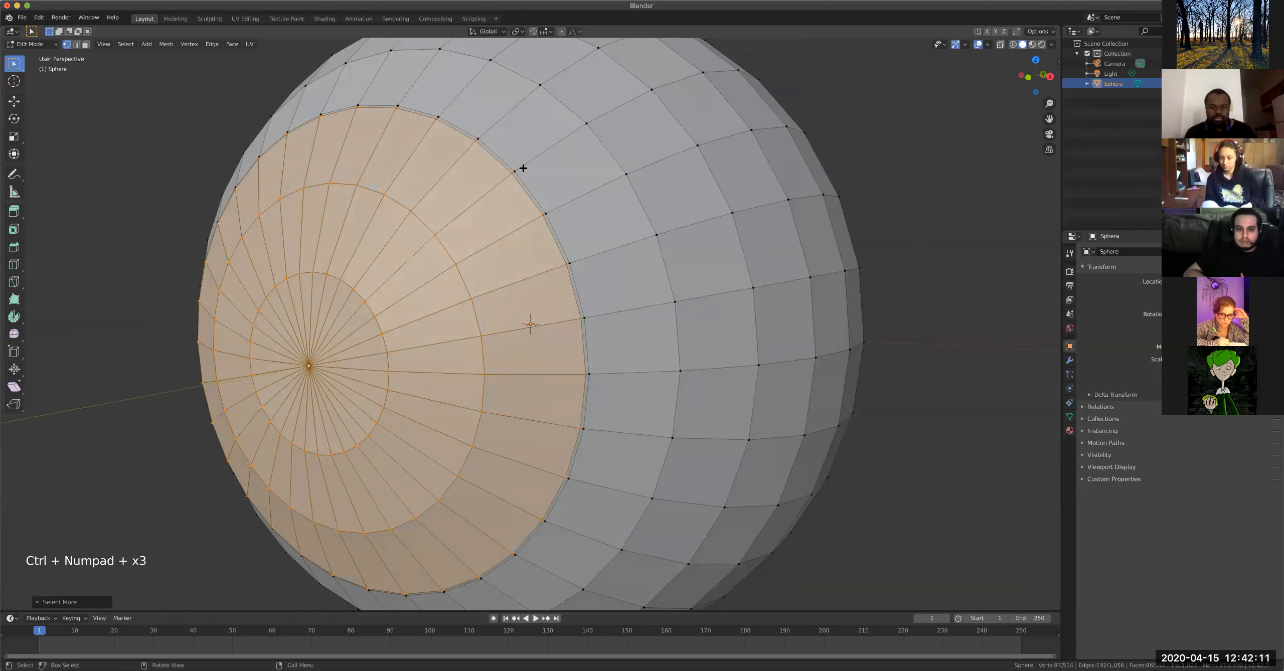
Scale the selected front cap along the Y axis past zero so that it inverts into a concave shape.
{"action": "key", "text": "KP_3"}
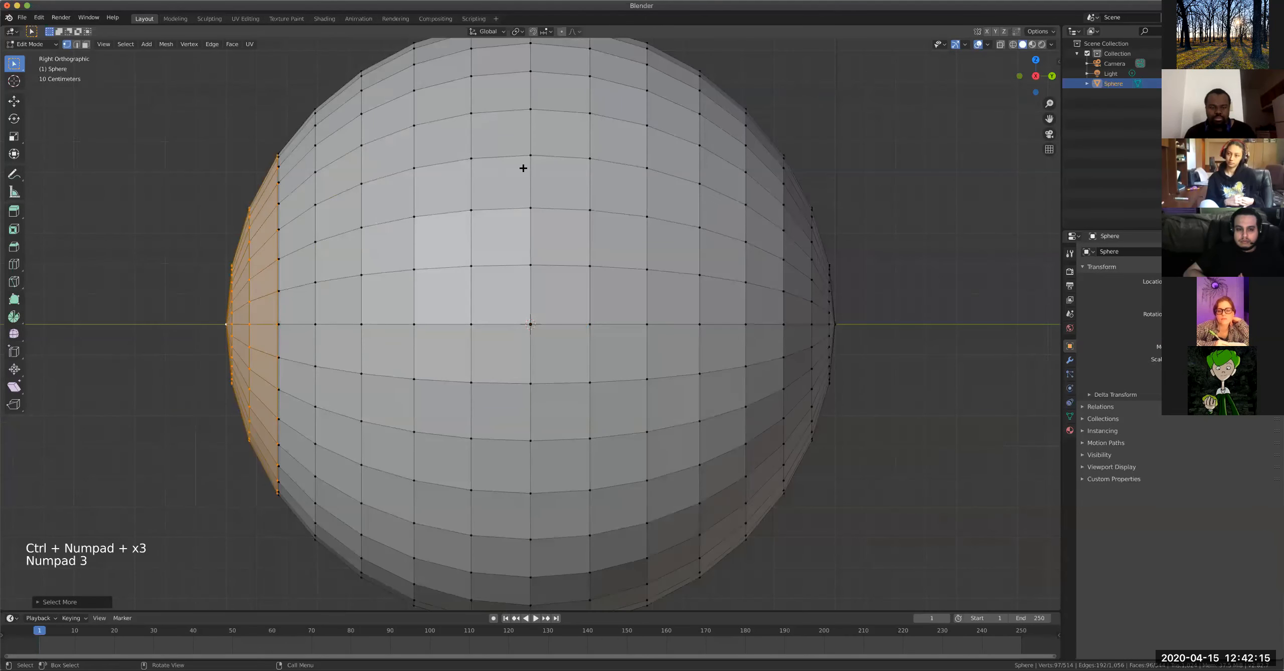
{"action": "left_click", "coordinate": [17, 137]}
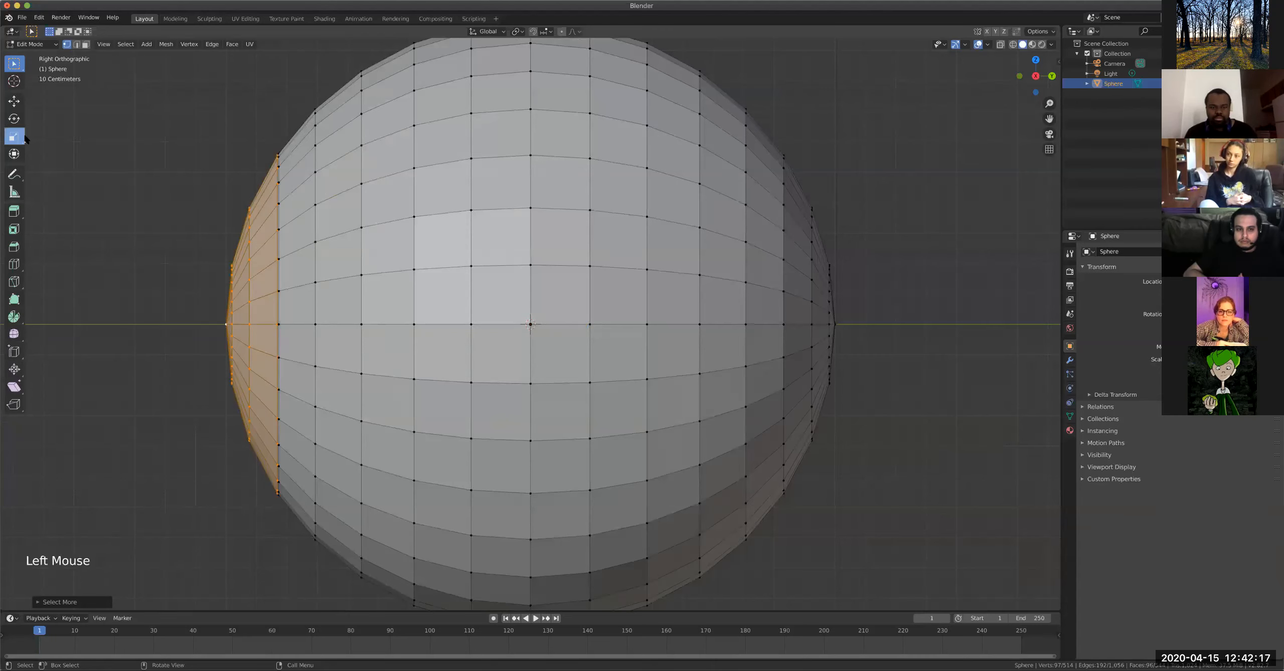
{"action": "left_click_drag", "start_coordinate": [292, 325], "coordinate": [211, 301]}
{"action": "middle_click_drag", "start_coordinate": [172, 278], "coordinate": [261, 306]}
{"action": "scroll", "coordinate": [232, 286], "scroll_direction": "down", "scroll_amount": 4}
{"action": "key", "text": "KP_3"}
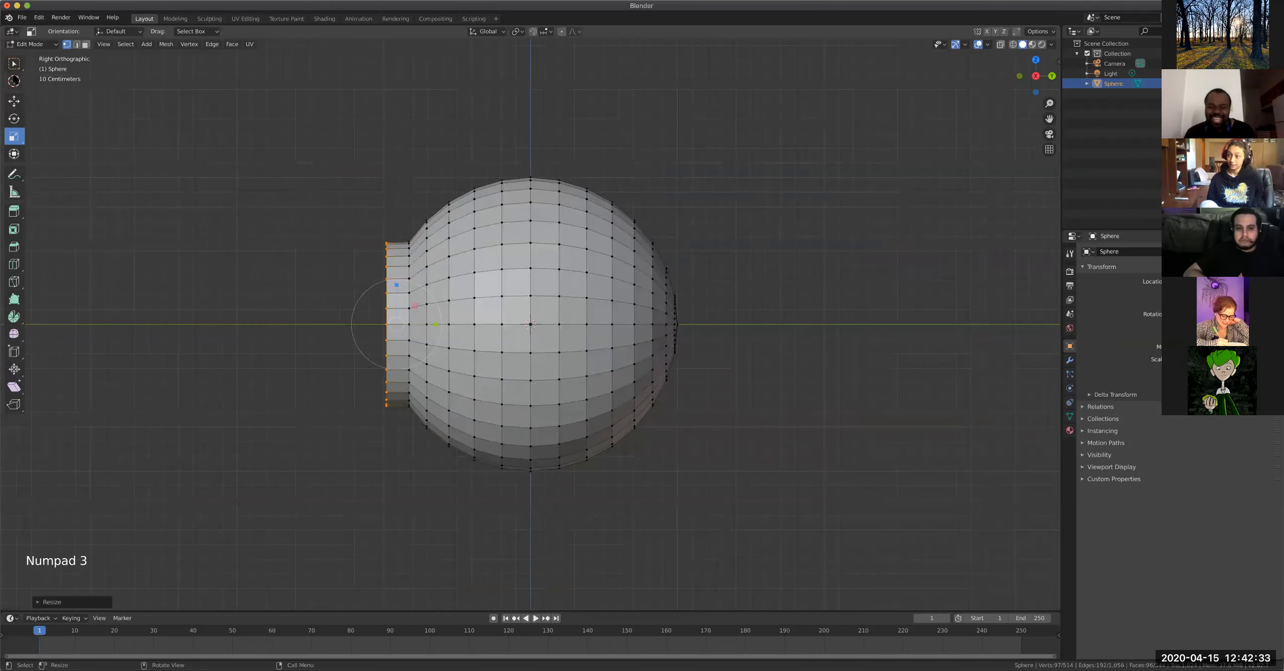
Move the inverted cap about 0.154 m along the Y axis, back to the edge of the eyeball opening.
{"action": "left_click", "coordinate": [14, 63]}
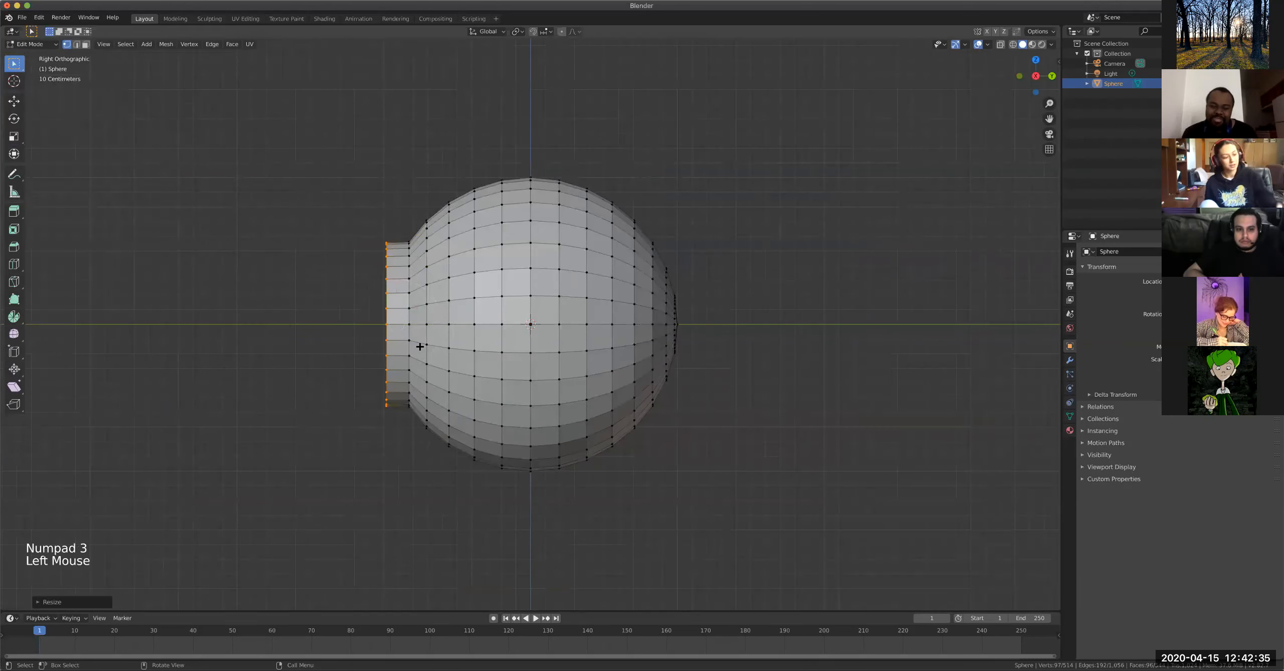
{"action": "key", "text": "g"}
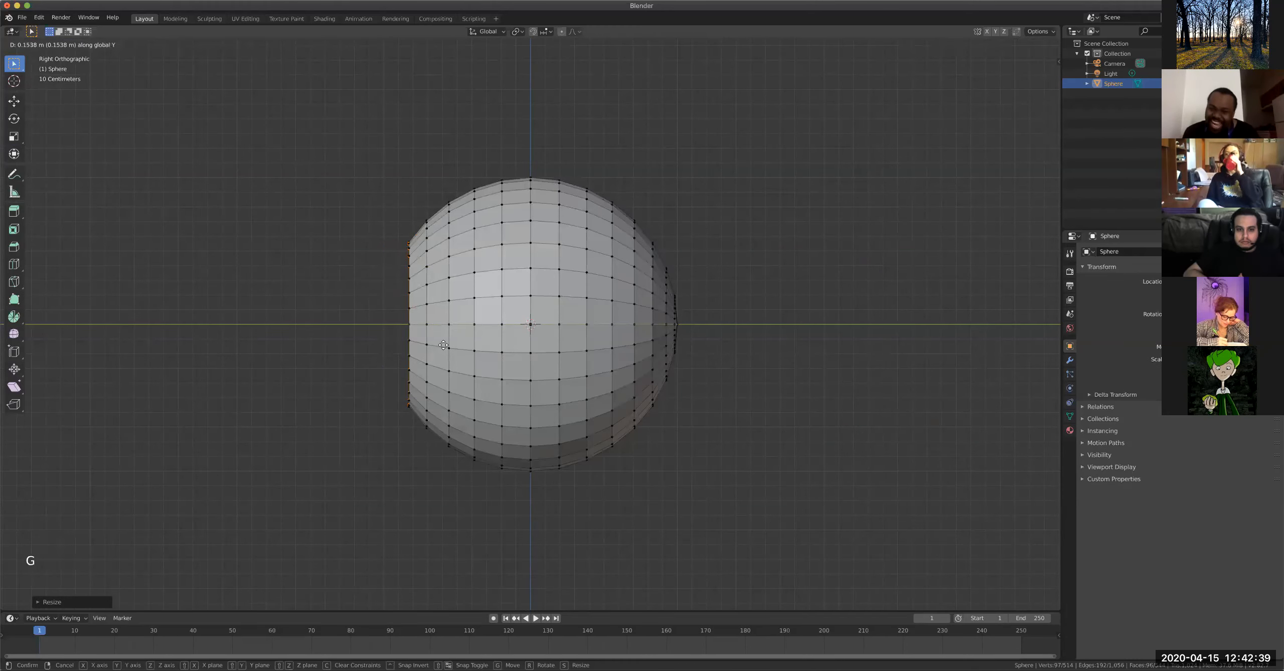
{"action": "left_click", "coordinate": [444, 345]}
Examine the concave iris from several angles in both Object Mode and Edit Mode.
{"action": "scroll", "coordinate": [404, 336], "scroll_direction": "up", "scroll_amount": 3}
{"action": "middle_click_drag", "start_coordinate": [405, 336], "coordinate": [484, 344]}
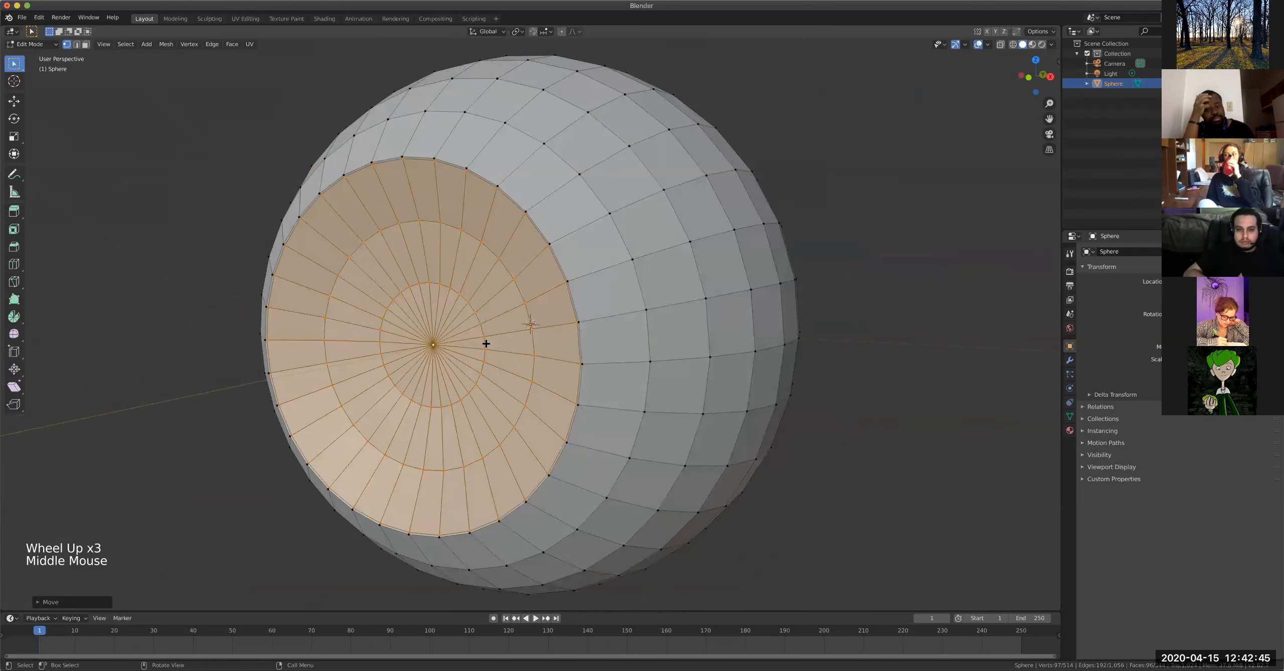
{"action": "scroll", "coordinate": [525, 350], "scroll_direction": "down", "scroll_amount": 5}
{"action": "middle_click_drag", "start_coordinate": [525, 349], "coordinate": [444, 325]}
{"action": "key", "text": "Tab"}
{"action": "scroll", "coordinate": [540, 340], "scroll_direction": "up", "scroll_amount": 1}
{"action": "scroll", "coordinate": [474, 319], "scroll_direction": "up", "scroll_amount": 3}
{"action": "scroll", "coordinate": [443, 326], "scroll_direction": "up", "scroll_amount": 1}
{"action": "key", "text": "Tab"}
{"action": "scroll", "coordinate": [431, 326], "scroll_direction": "up", "scroll_amount": 1}
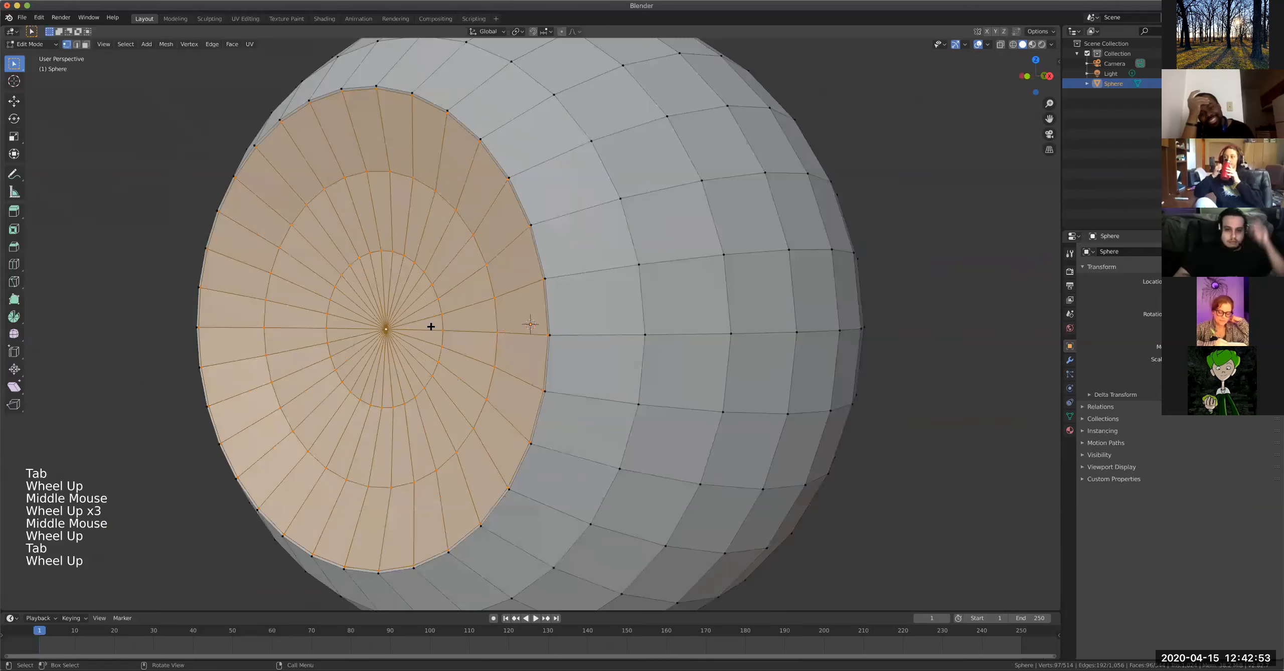
Select the innermost ring of triangular faces around the iris center and switch to face selection.
{"action": "scroll", "coordinate": [431, 327], "scroll_direction": "up", "scroll_amount": 2}
{"action": "scroll", "coordinate": [425, 322], "scroll_direction": "down", "scroll_amount": 1}
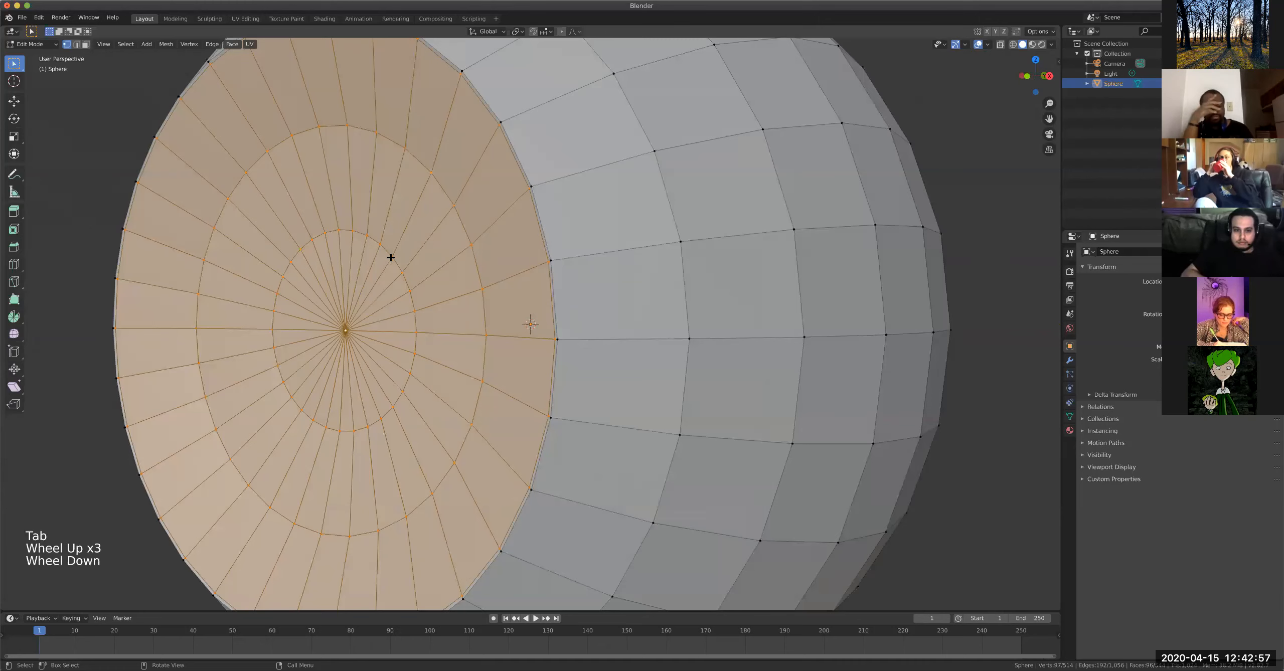
{"action": "left_click", "coordinate": [346, 329]}
{"action": "key", "text": "ctrl+KP_Add"}
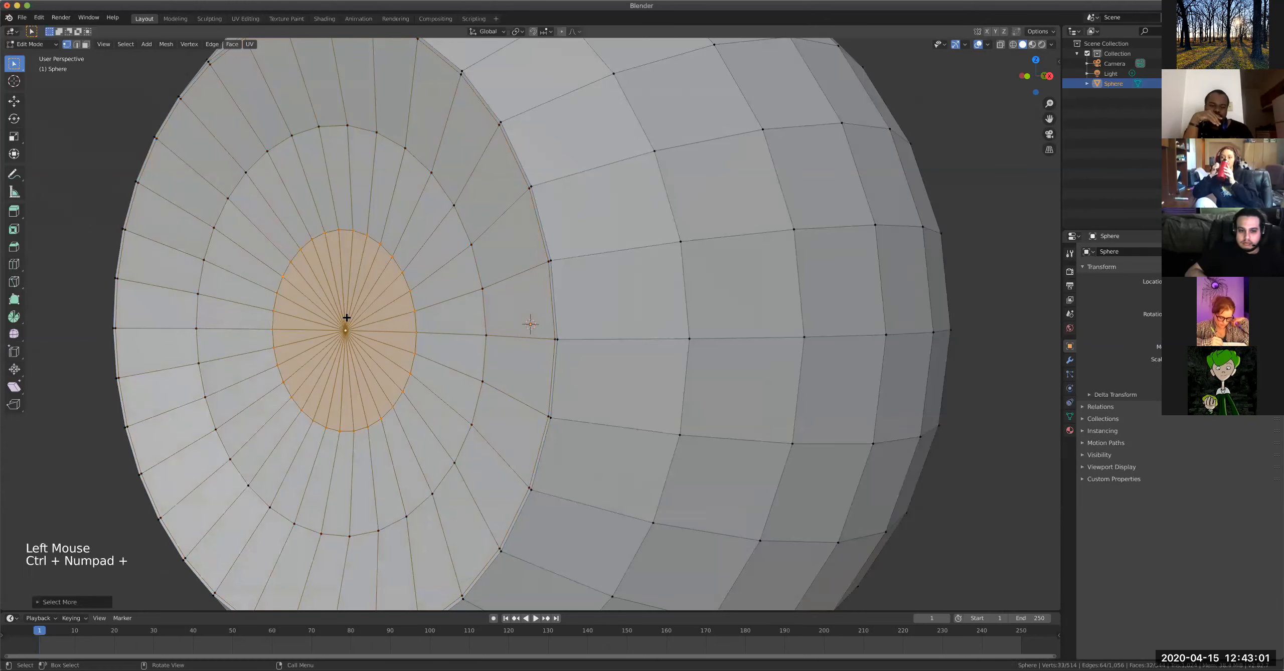
{"action": "left_click", "coordinate": [85, 45]}
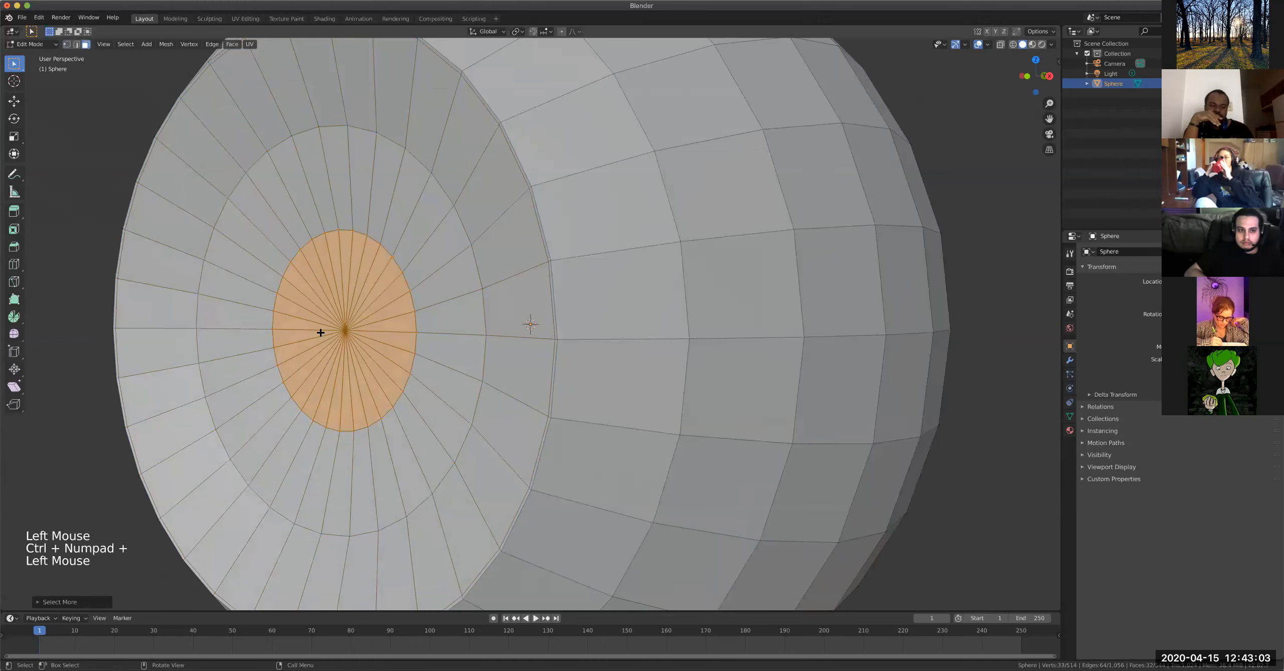
Inset the selected central iris faces and extrude them to form a pupil hole.
{"action": "key", "text": "i"}
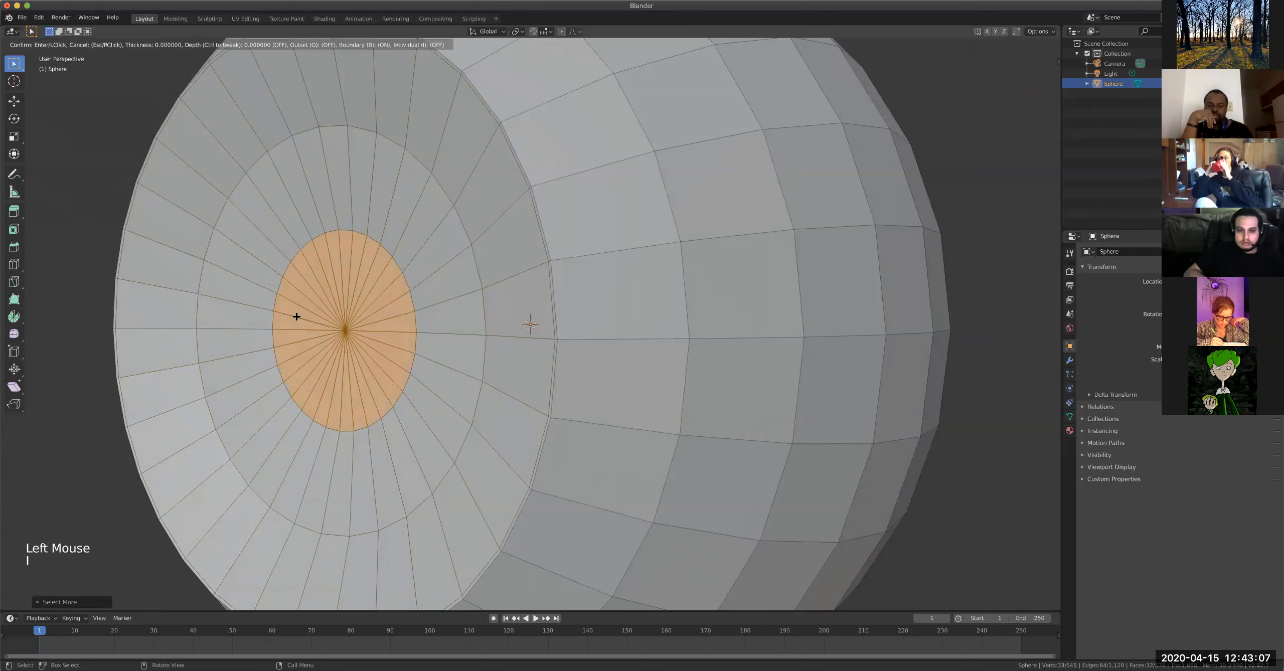
{"action": "key", "text": "Escape"}
{"action": "key", "text": "i"}
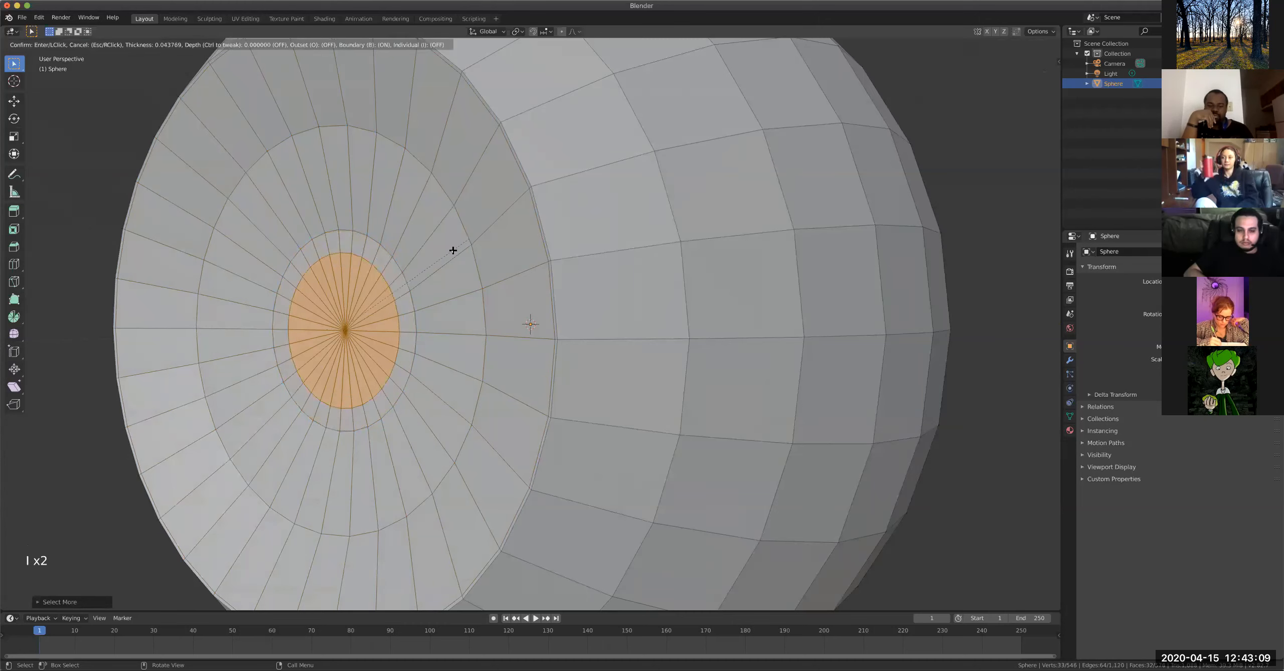
{"action": "left_click", "coordinate": [442, 254]}
{"action": "key", "text": "e"}
{"action": "left_click", "coordinate": [473, 251]}
{"action": "middle_click_drag", "start_coordinate": [473, 251], "coordinate": [518, 261]}
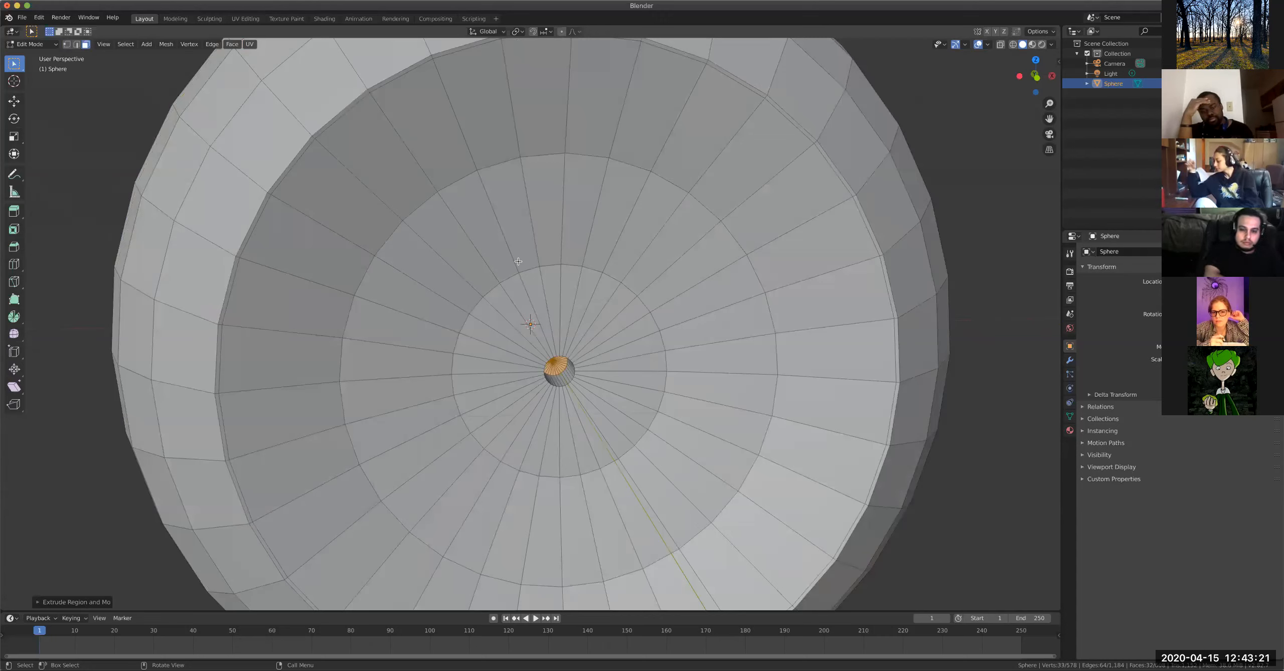
Undo the pupil extrusion and inset on the iris center.
{"action": "key", "text": "ctrl+z"}
{"action": "key", "text": "ctrl+z"}
{"action": "key", "text": "ctrl+z"}
{"action": "scroll", "coordinate": [554, 262], "scroll_direction": "down", "scroll_amount": 4}
{"action": "middle_click_drag", "start_coordinate": [556, 258], "coordinate": [571, 232]}
Return to Object Mode and shade the eyeball sphere smooth.
{"action": "right_click", "coordinate": [572, 232]}
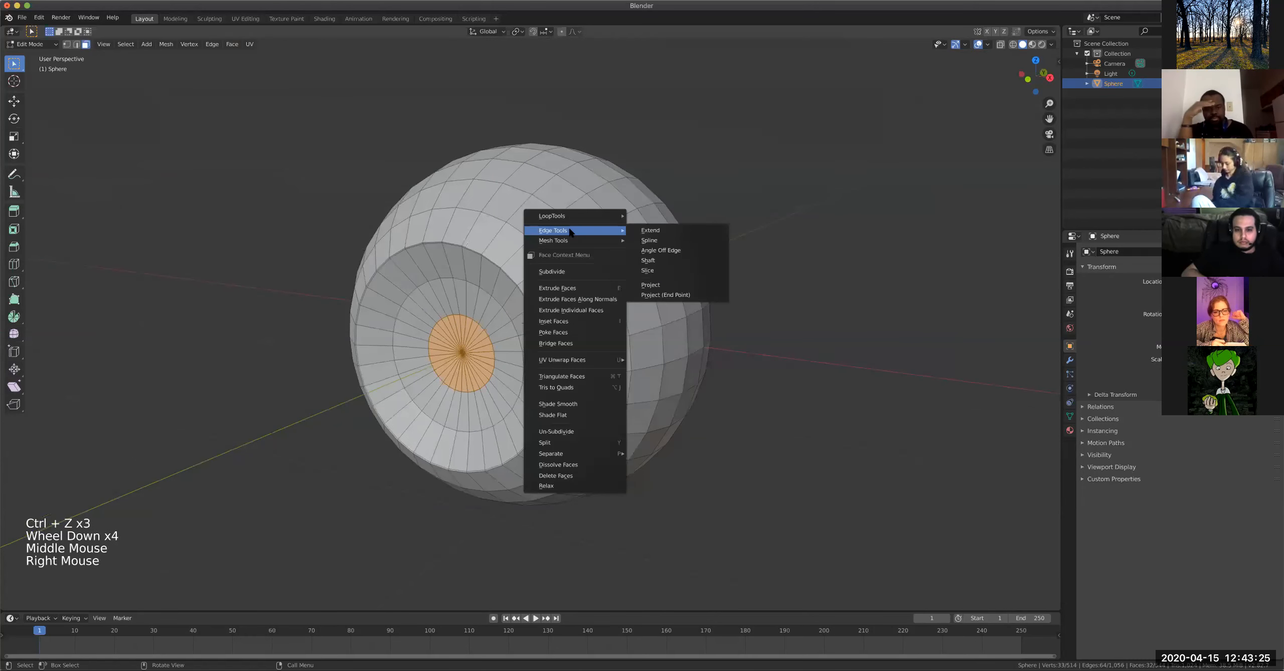
{"action": "left_click", "coordinate": [485, 226]}
{"action": "key", "text": "Tab"}
{"action": "right_click", "coordinate": [512, 232]}
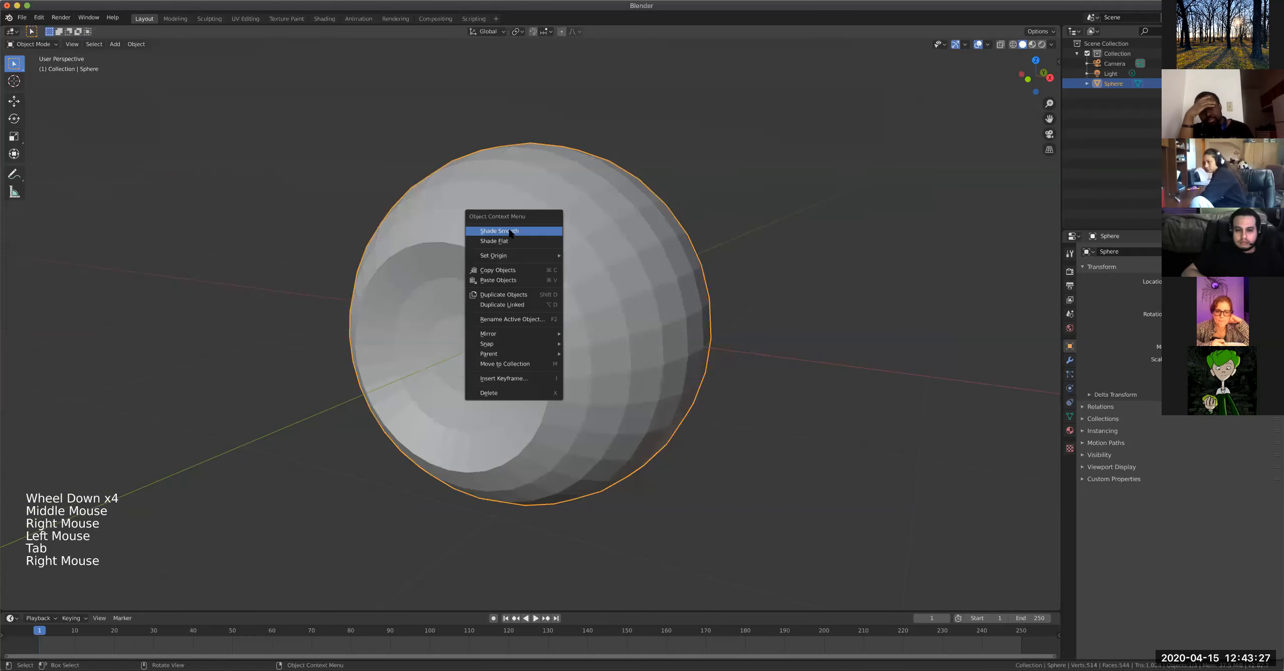
{"action": "left_click", "coordinate": [517, 233]}
{"action": "scroll", "coordinate": [563, 249], "scroll_direction": "up", "scroll_amount": 1}
{"action": "scroll", "coordinate": [562, 247], "scroll_direction": "down", "scroll_amount": 2}
{"action": "middle_click_drag", "start_coordinate": [562, 247], "coordinate": [551, 225]}
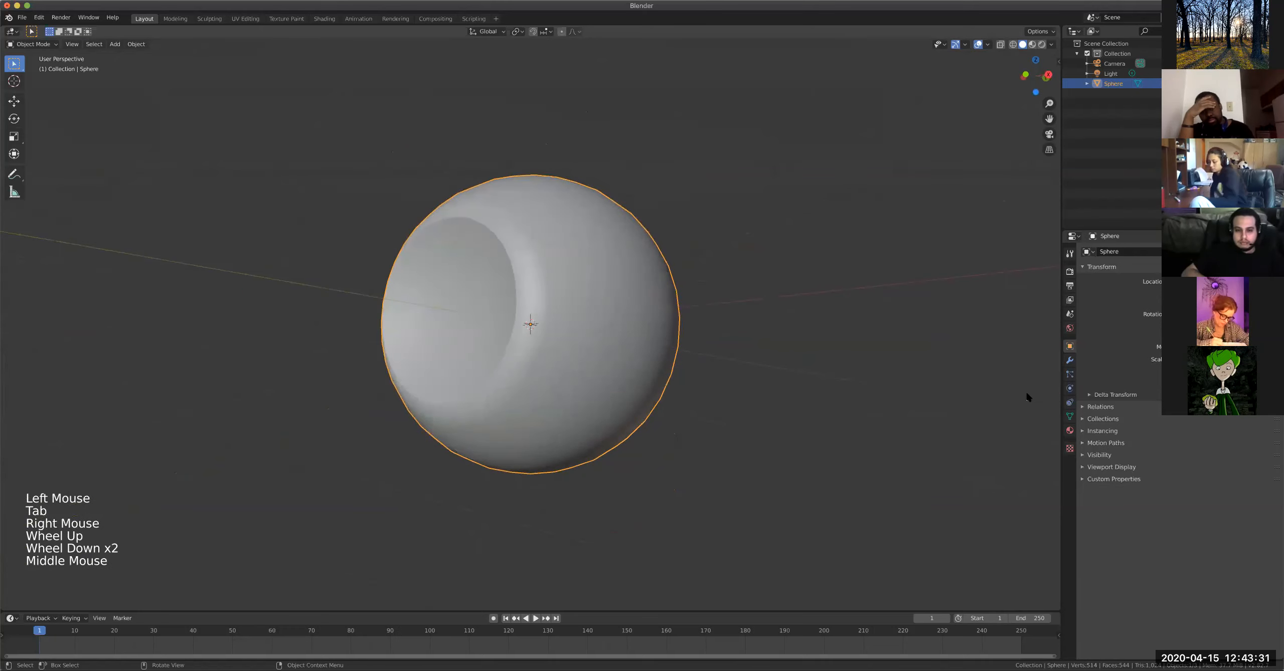
Enable Auto Smooth in the sphere's mesh normals to sharpen the rim around the concave iris.
{"action": "left_click", "coordinate": [1070, 416]}
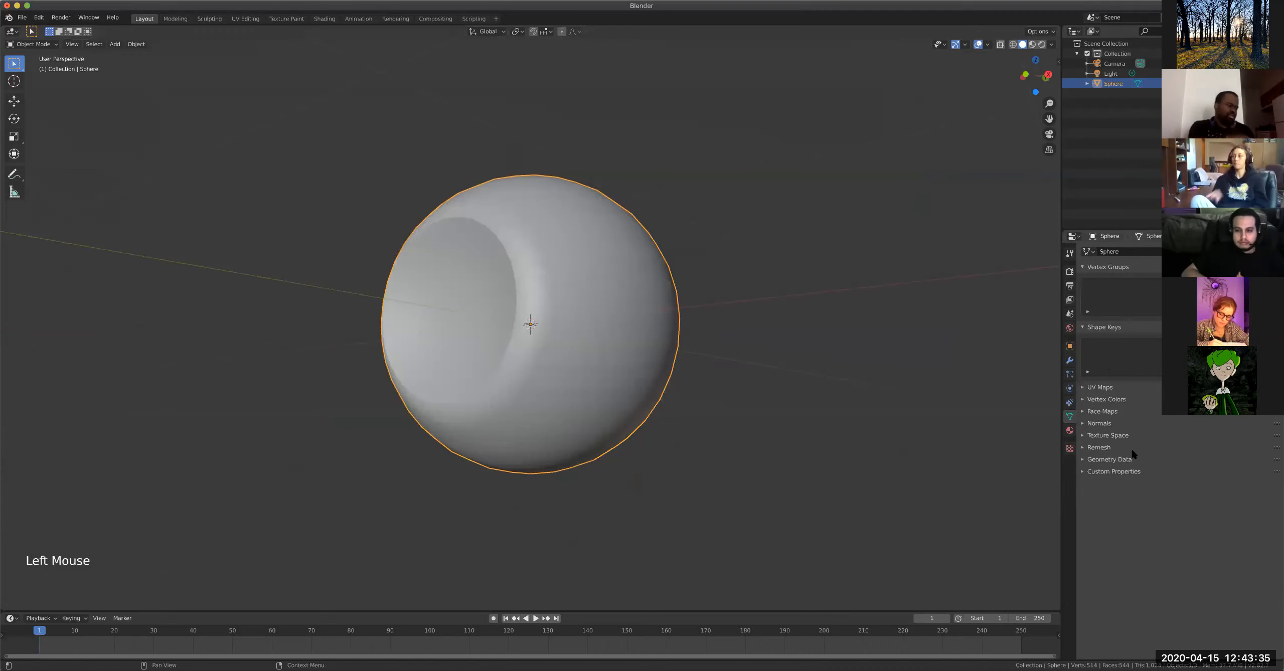
{"action": "left_click", "coordinate": [1083, 423]}
{"action": "left_click", "coordinate": [1098, 435]}
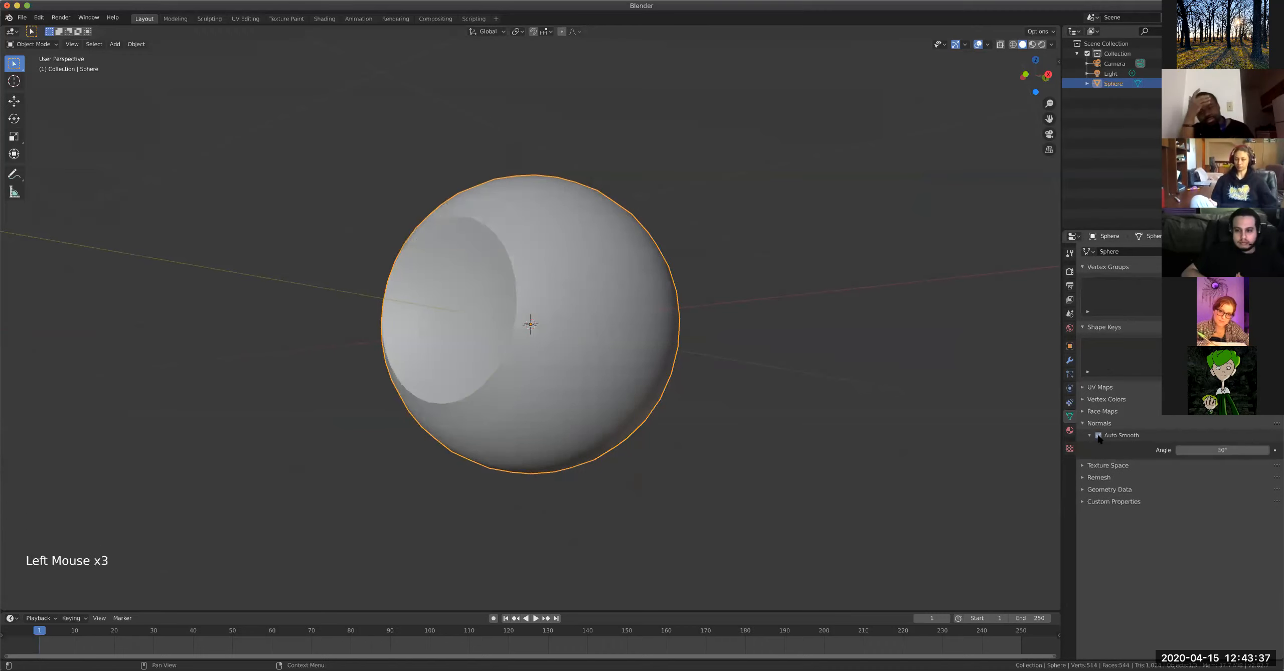
{"action": "middle_click_drag", "start_coordinate": [463, 274], "coordinate": [501, 298]}
{"action": "scroll", "coordinate": [502, 295], "scroll_direction": "up", "scroll_amount": 2}
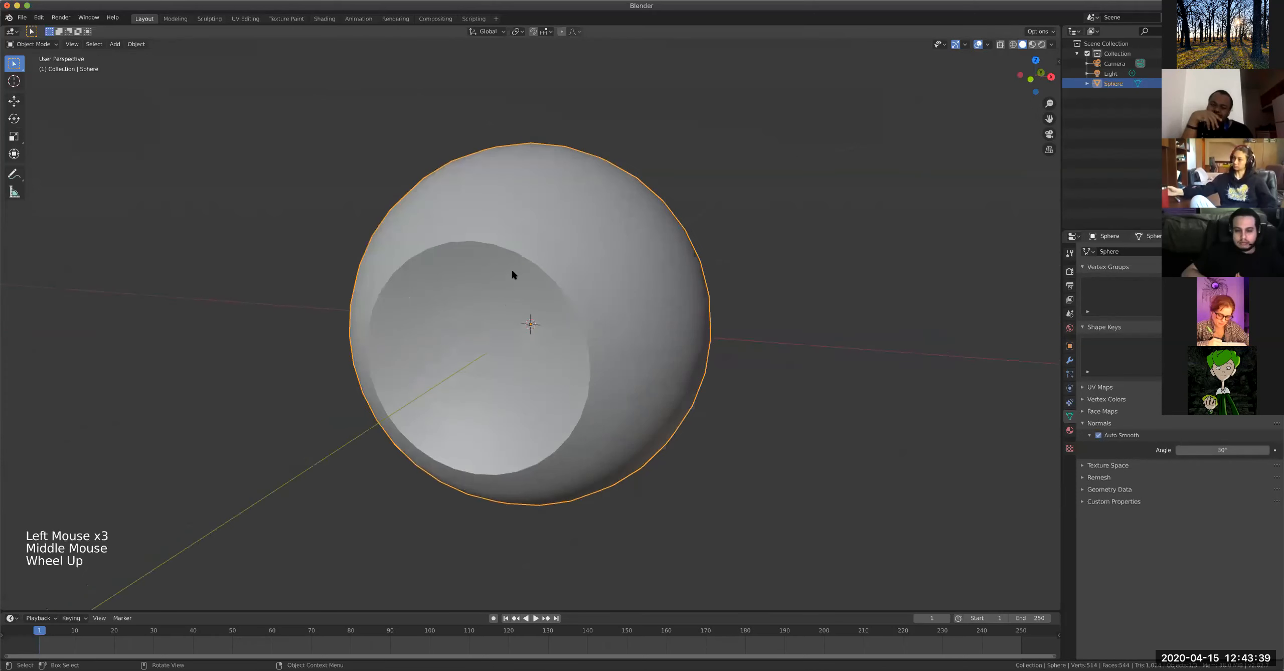
{"action": "middle_click_drag", "start_coordinate": [593, 347], "coordinate": [610, 304]}
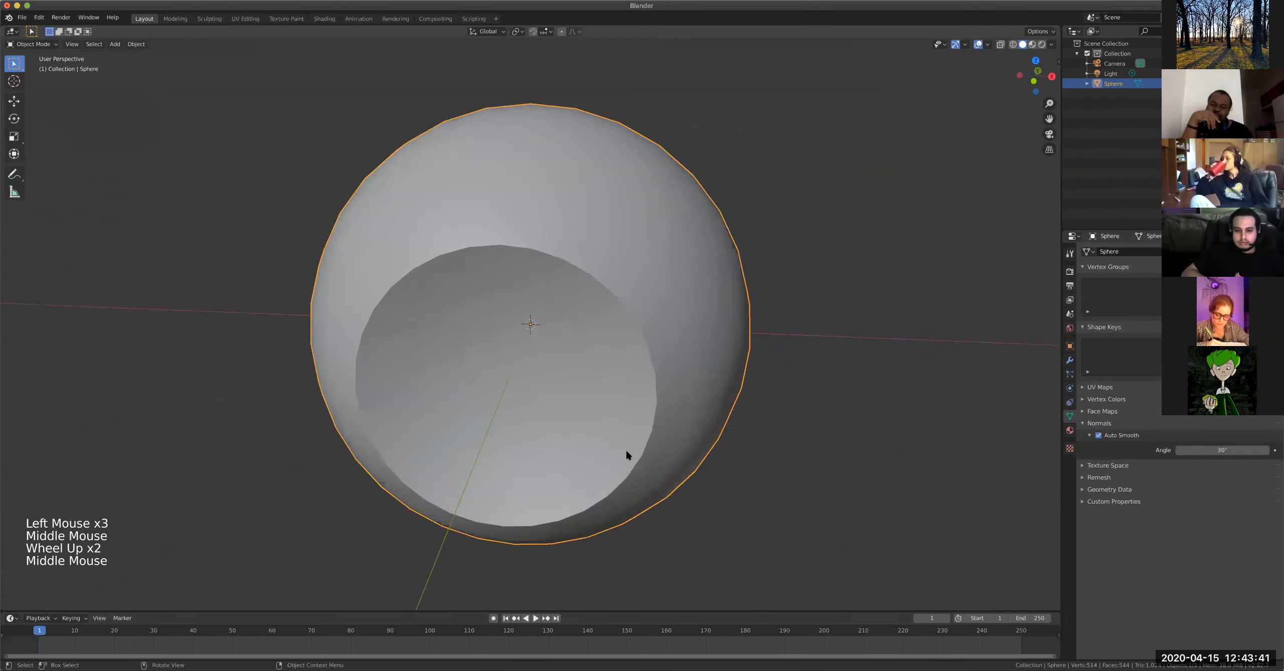
Compare the iris rim's shading with Auto Smooth repeatedly off and on from different angles, leaving it enabled.
{"action": "left_click", "coordinate": [1099, 435]}
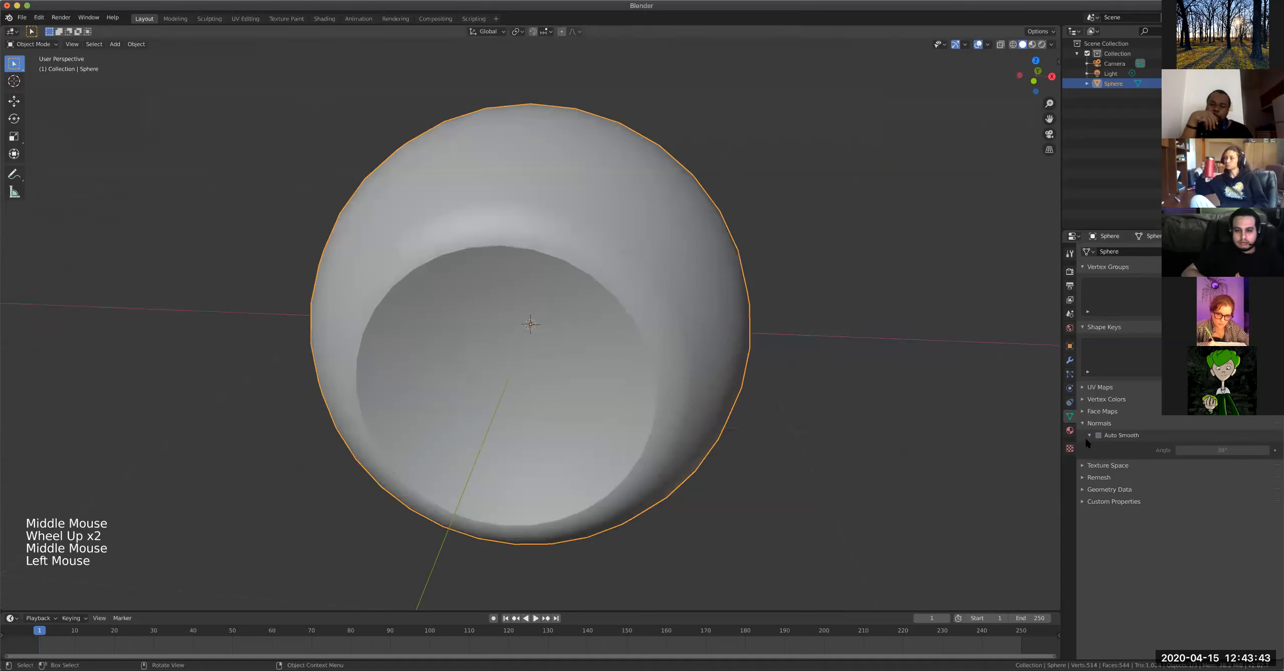
{"action": "left_click", "coordinate": [1099, 436]}
{"action": "left_click", "coordinate": [1099, 435]}
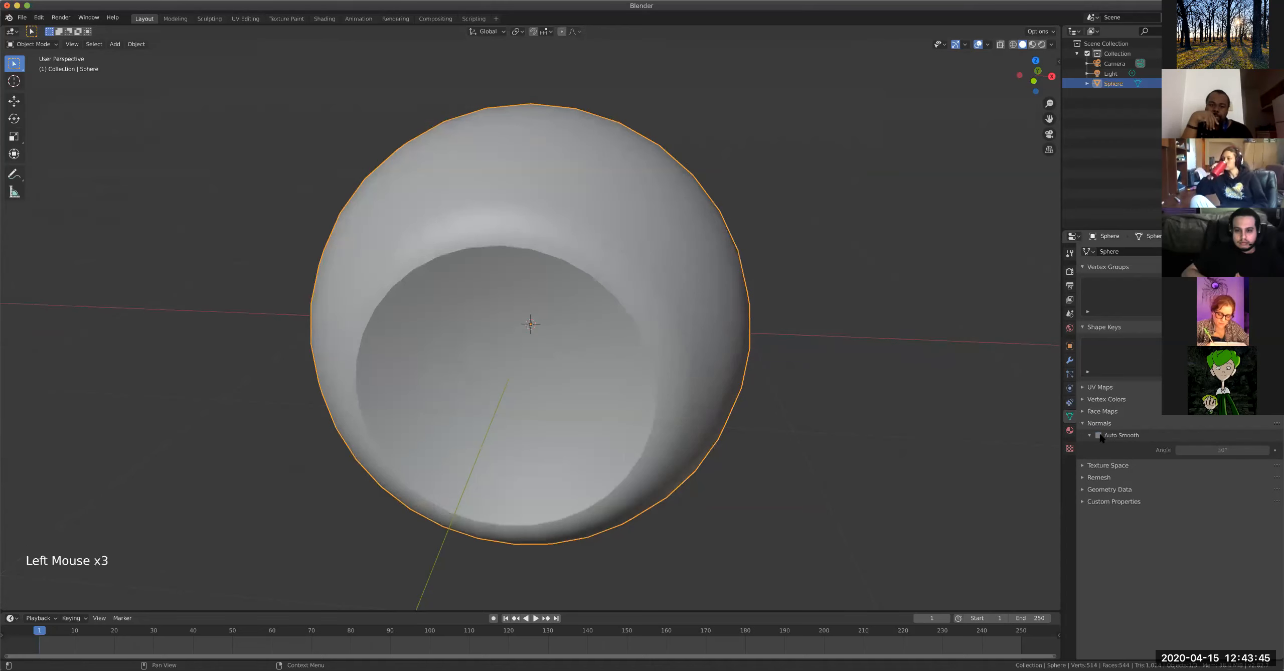
{"action": "left_click", "coordinate": [1099, 436]}
{"action": "middle_click_drag", "start_coordinate": [960, 382], "coordinate": [713, 307]}
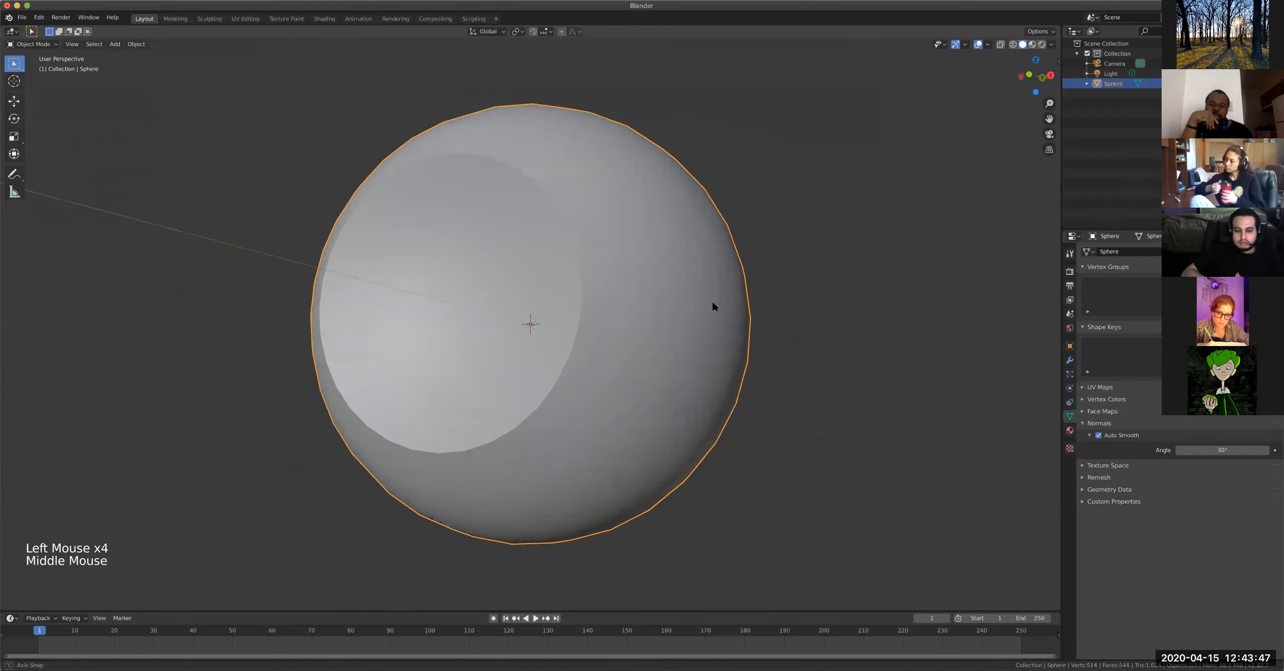
{"action": "left_click", "coordinate": [1099, 435]}
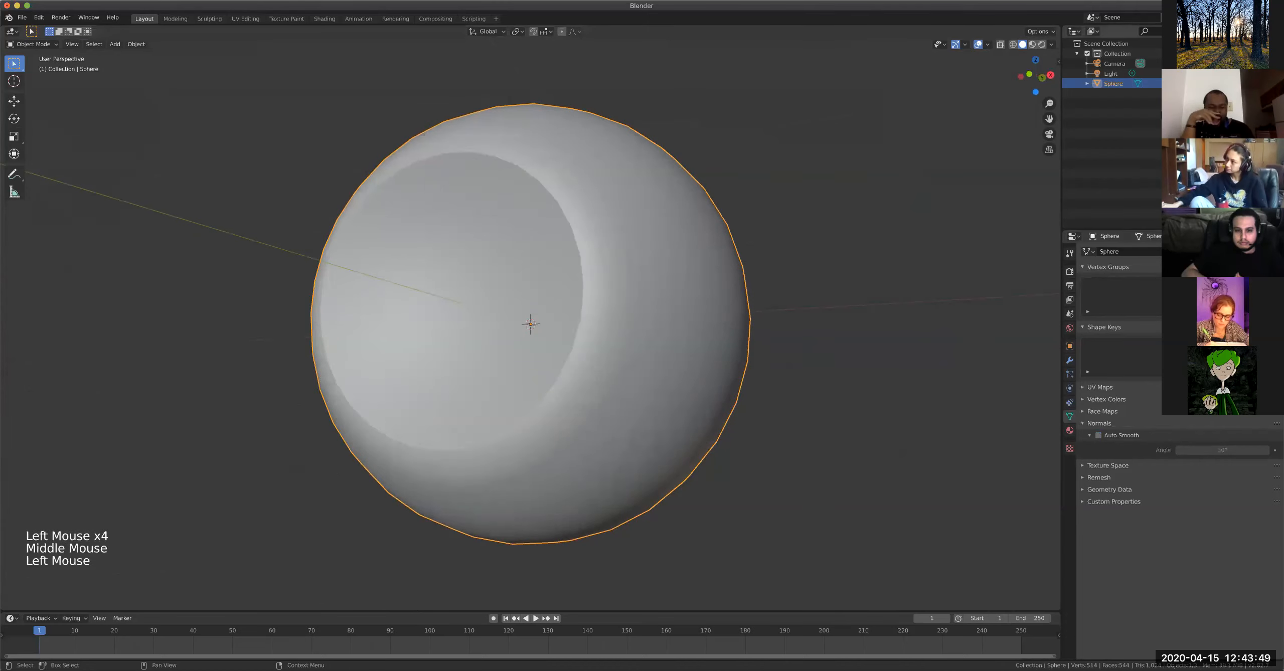
{"action": "left_click", "coordinate": [1099, 436]}
{"action": "left_click", "coordinate": [1098, 435]}
{"action": "left_click", "coordinate": [1099, 436]}
{"action": "middle_click_drag", "start_coordinate": [654, 410], "coordinate": [635, 369]}
{"action": "scroll", "coordinate": [604, 371], "scroll_direction": "up", "scroll_amount": 4}
{"action": "scroll", "coordinate": [604, 372], "scroll_direction": "down", "scroll_amount": 7}
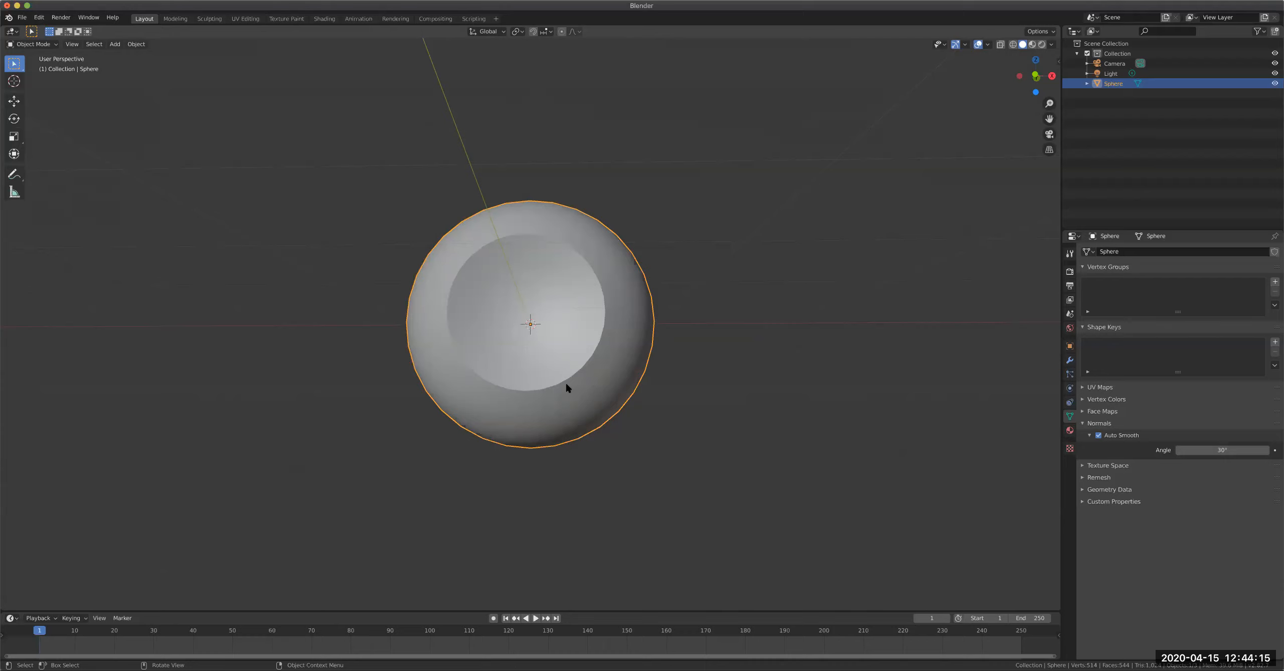
Switch the viewport to Material Preview shading and add a new material to the eyeball sphere.
{"action": "scroll", "coordinate": [557, 380], "scroll_direction": "up", "scroll_amount": 2}
{"action": "scroll", "coordinate": [563, 381], "scroll_direction": "down", "scroll_amount": 1}
{"action": "middle_click_drag", "start_coordinate": [563, 381], "coordinate": [608, 401]}
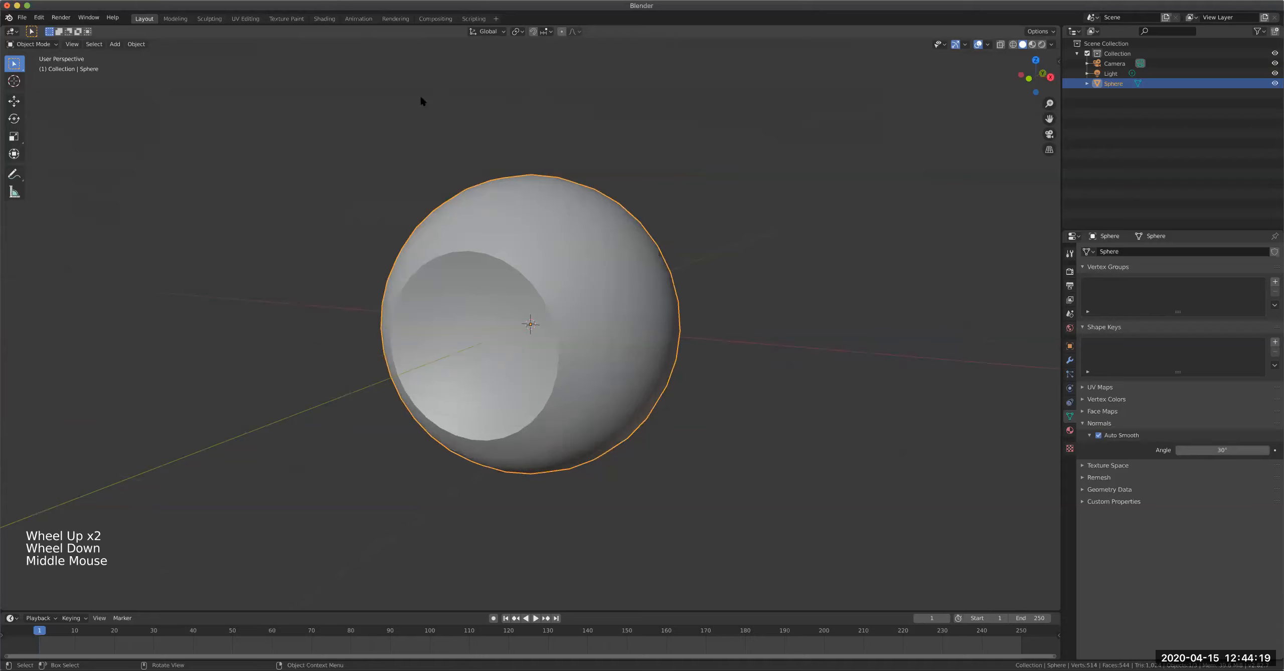
{"action": "left_click", "coordinate": [1070, 430]}
{"action": "left_click", "coordinate": [1032, 44]}
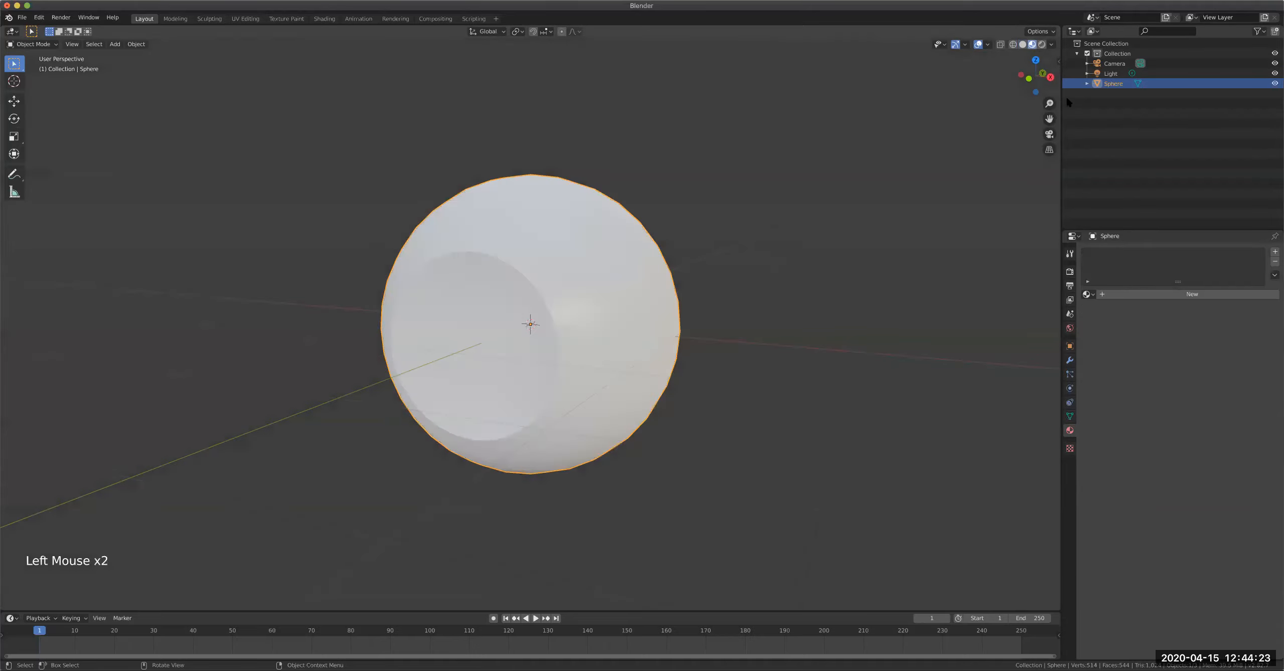
{"action": "left_click", "coordinate": [1170, 296]}
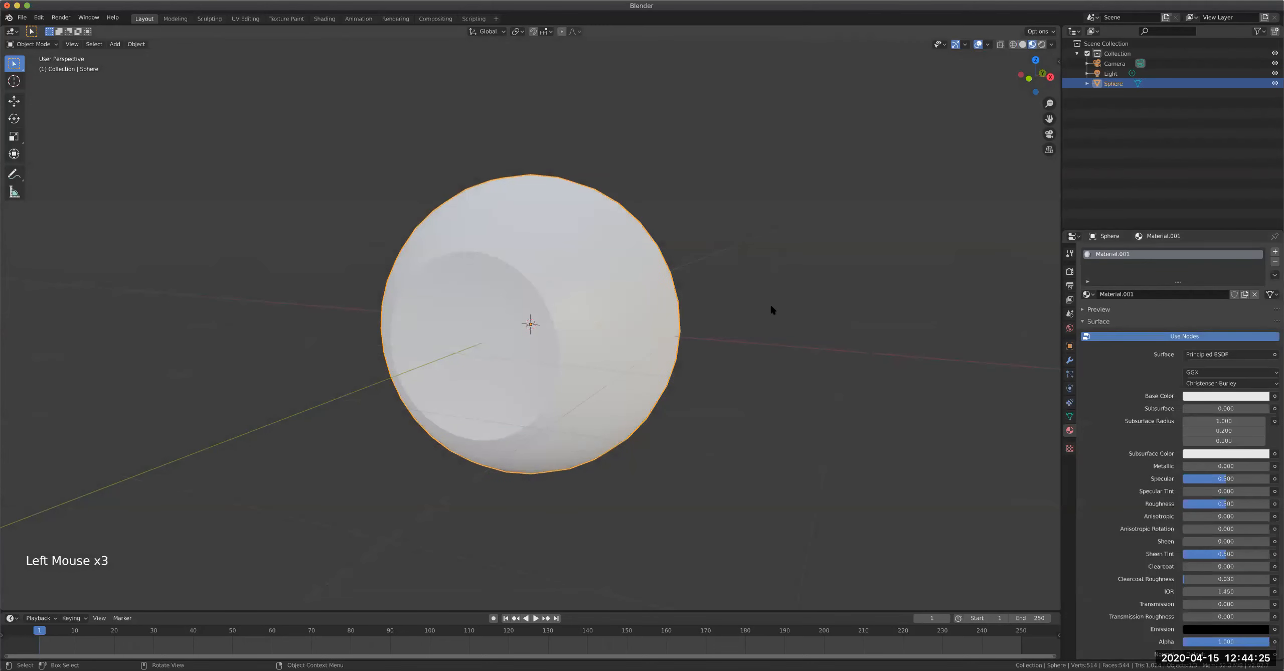
{"action": "scroll", "coordinate": [562, 306], "scroll_direction": "up", "scroll_amount": 1}
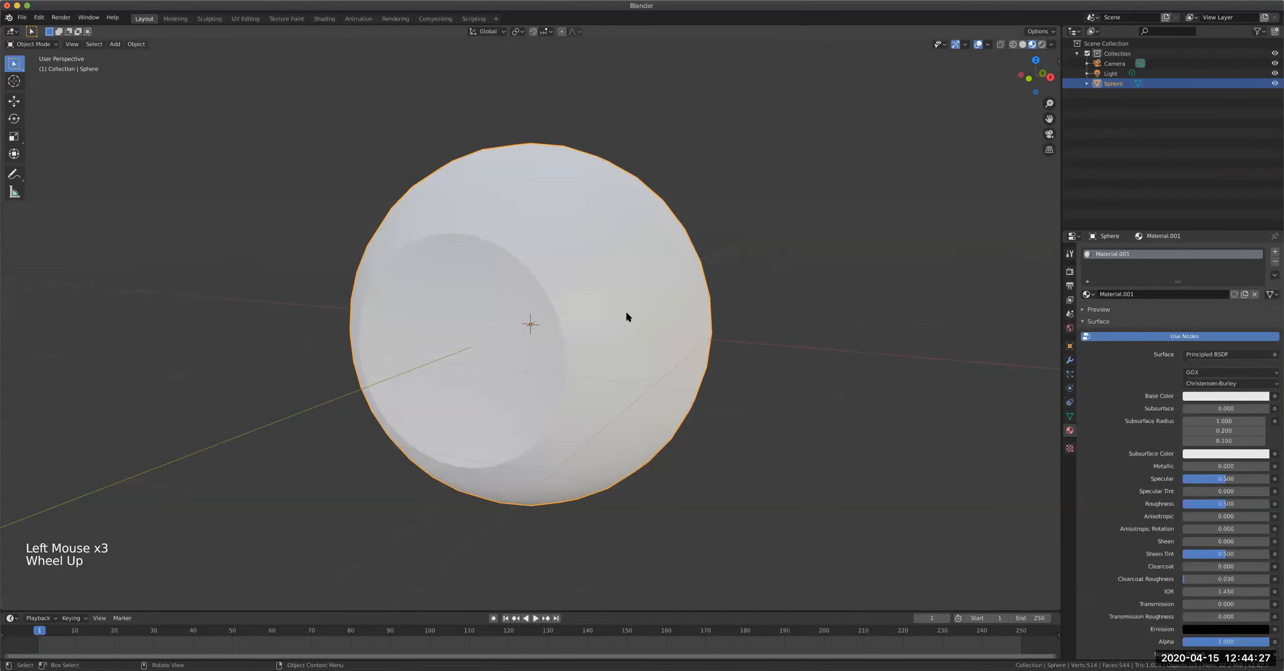